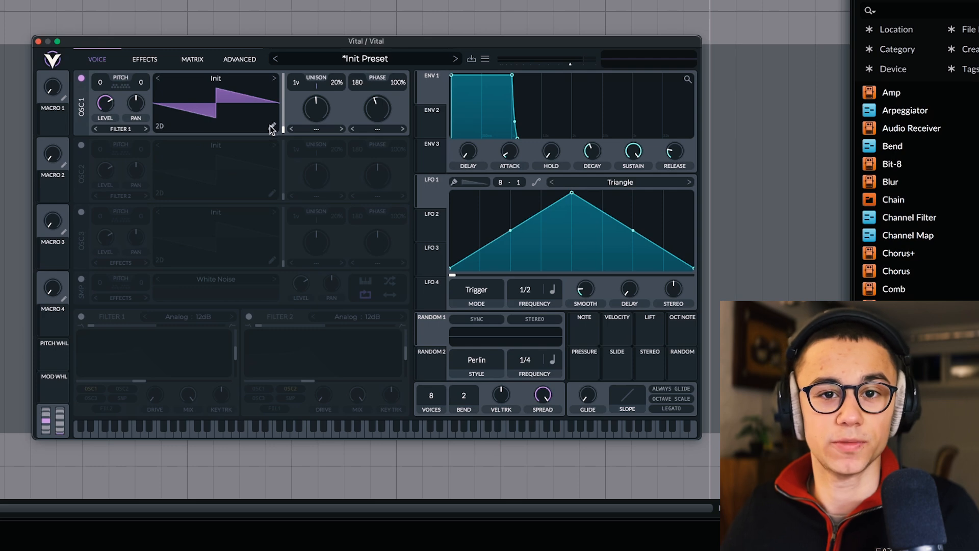
Load the Basic Shapes wavetable in oscillator 1 and sweep its frame position up from the first frame several times.
left_click(252, 80)
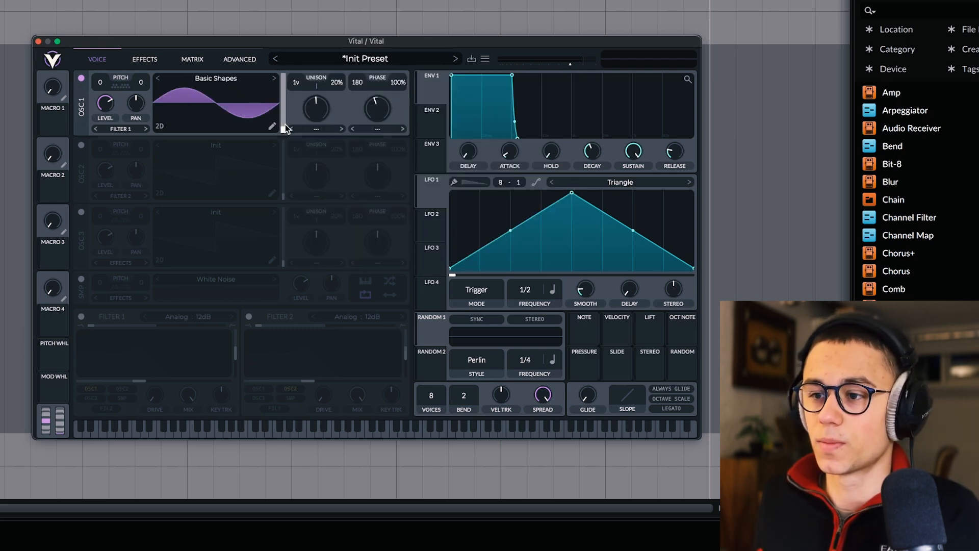
left_click_drag(284, 132, 283, 72)
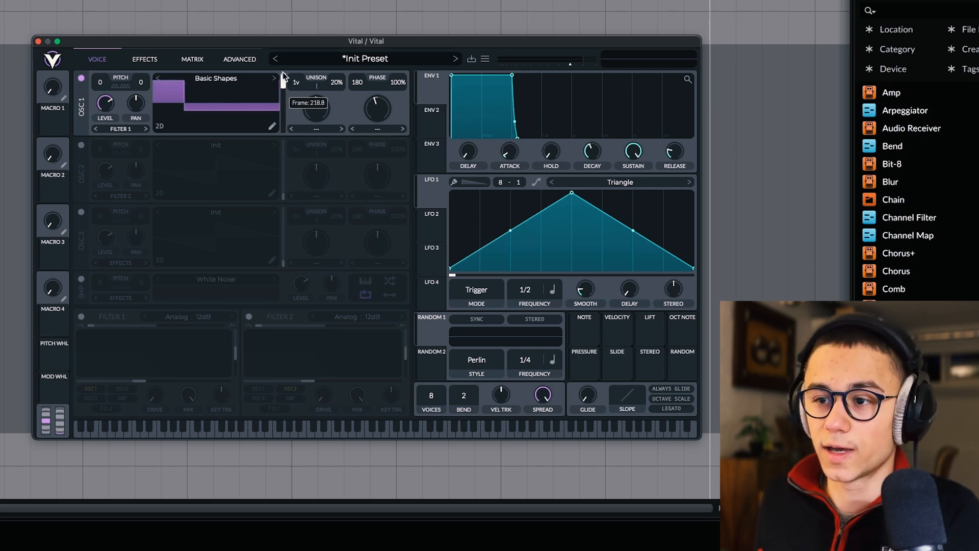
double_click(282, 72)
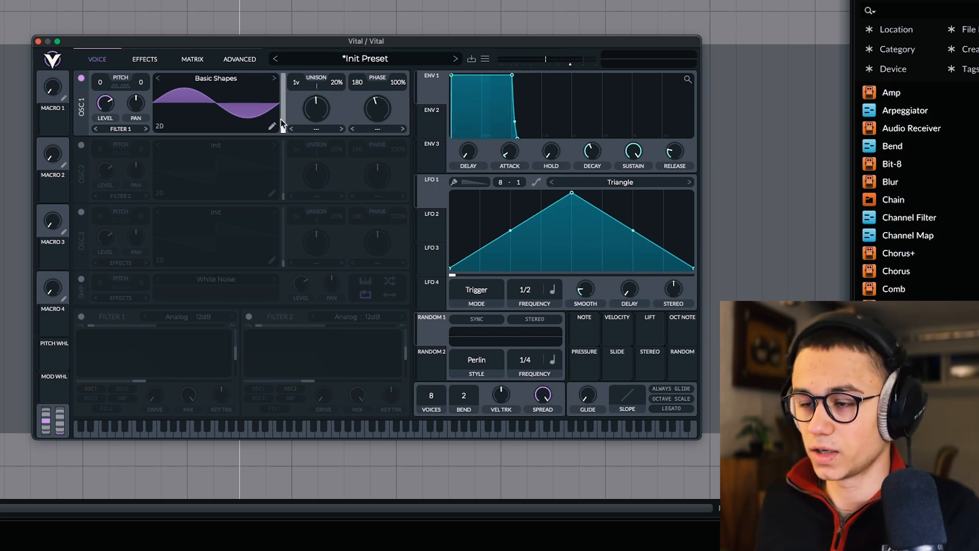
left_click_drag(285, 132, 286, 85)
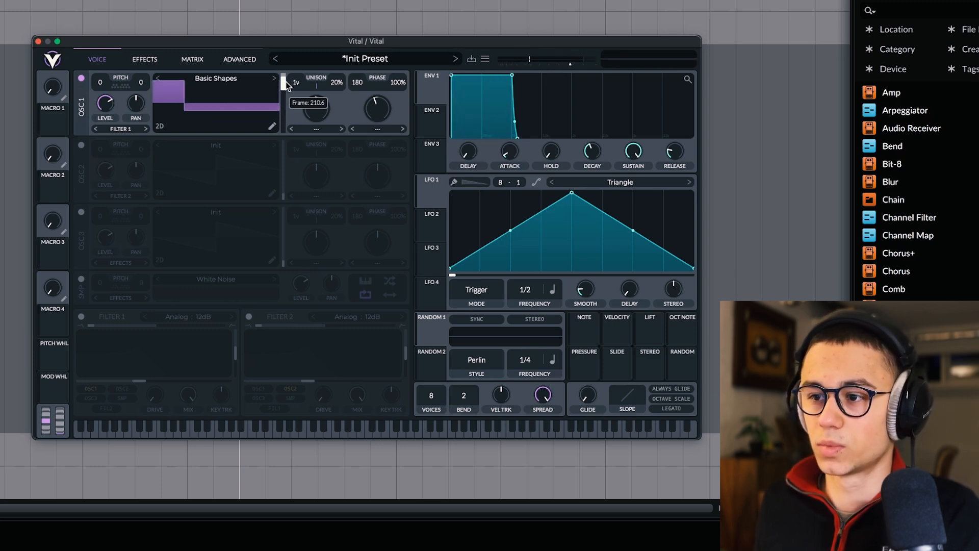
double_click(285, 83)
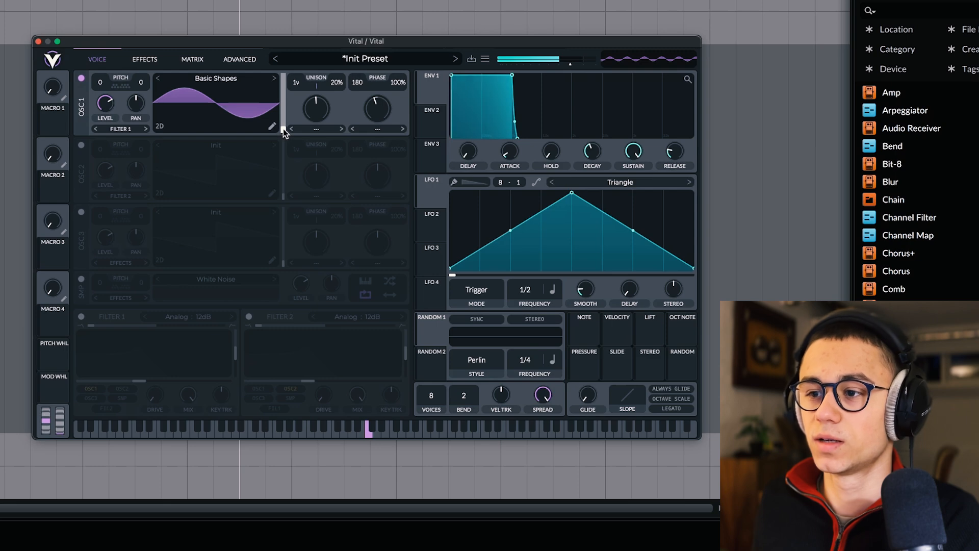
left_click_drag(283, 128, 281, 60)
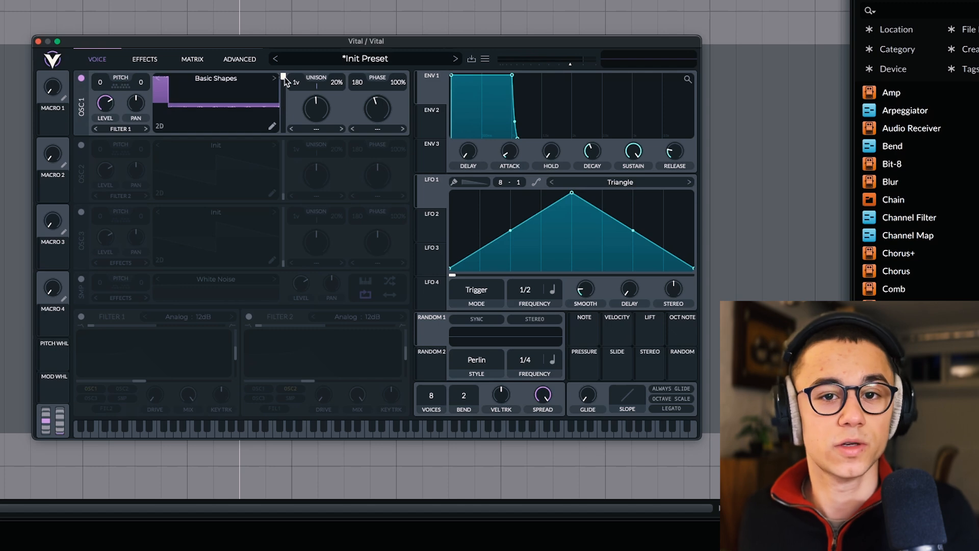
Audition other wavetables and frame positions in oscillator 1, including Low High Fold, Hollow Distorted FM and Creepy Solar, finishing on Alternating Harmonics.
left_click(215, 78)
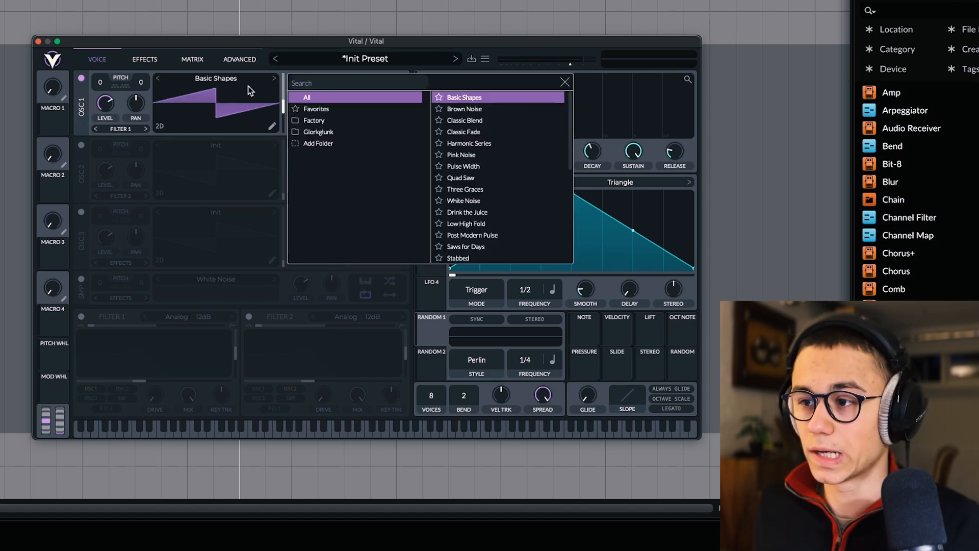
left_click(473, 189)
left_click(466, 223)
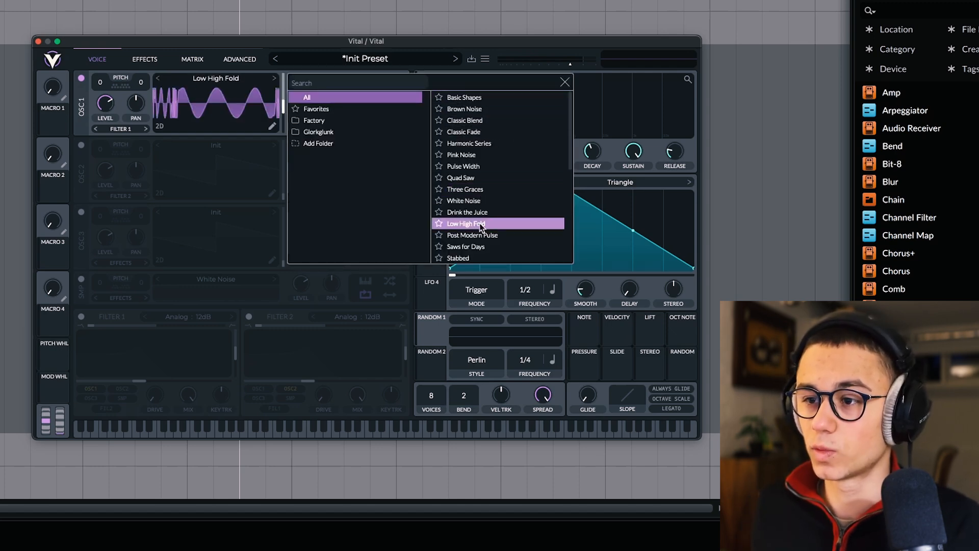
left_click(565, 82)
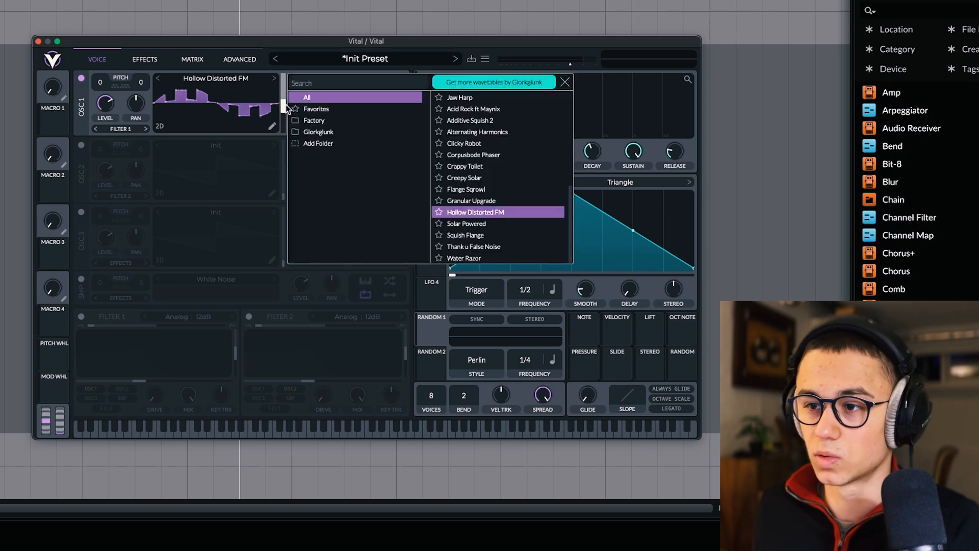
left_click_drag(284, 109, 285, 100)
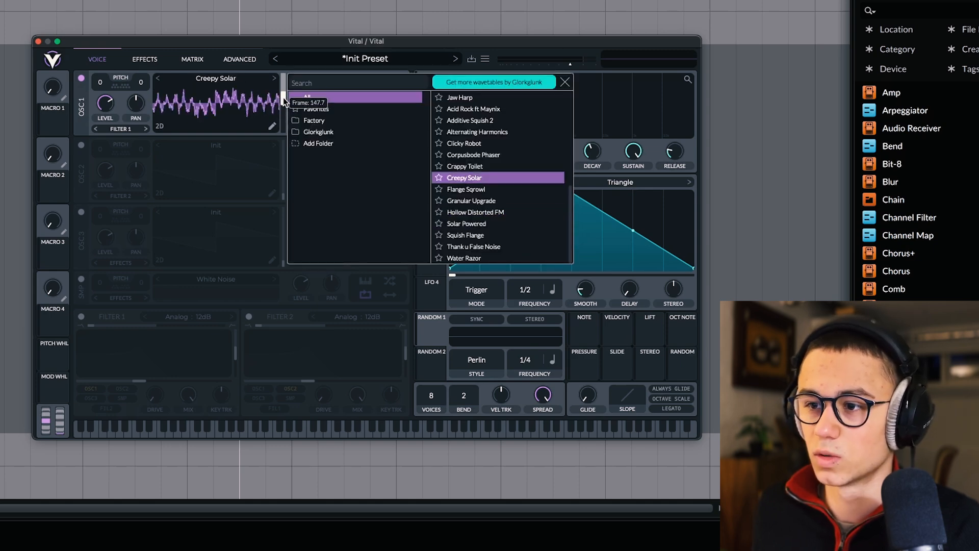
left_click_drag(283, 97, 283, 123)
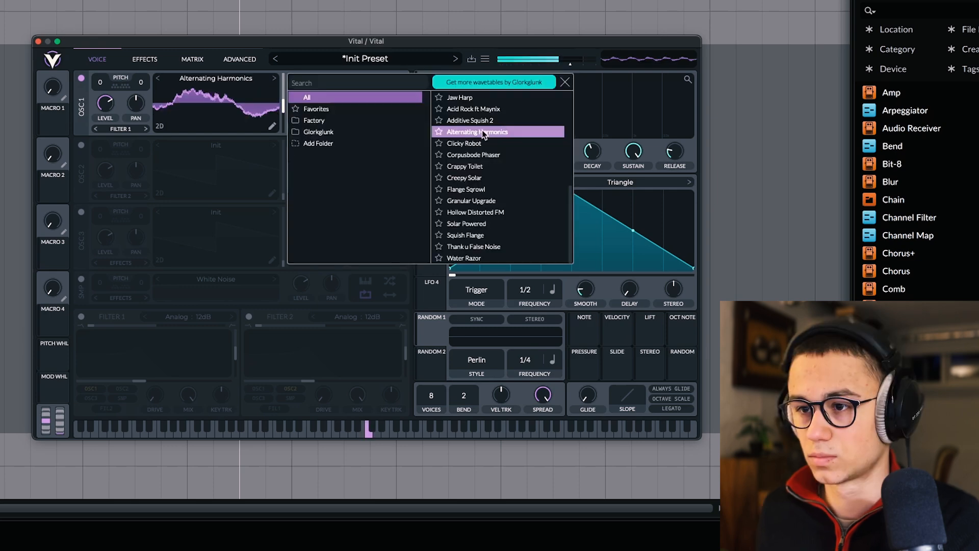
left_click(565, 83)
left_click_drag(283, 95, 283, 89)
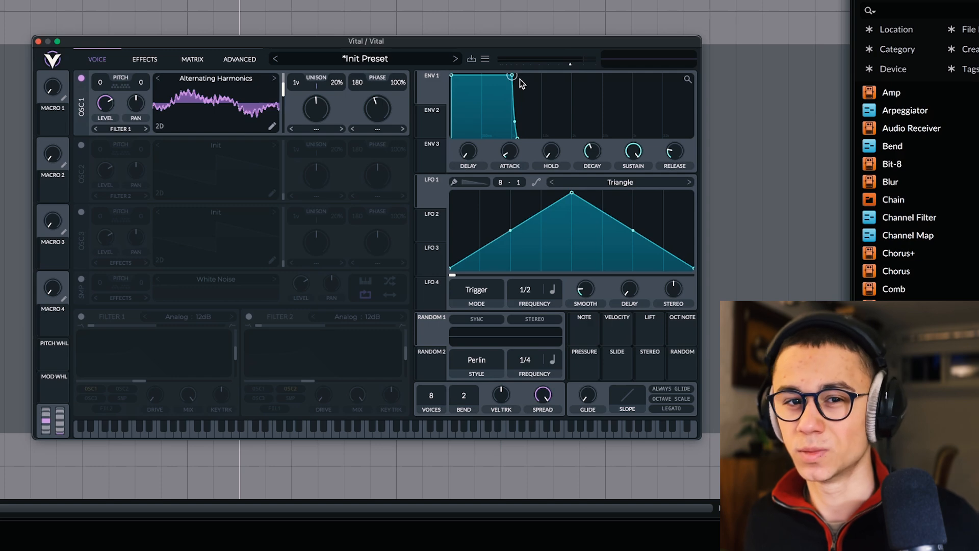
Switch oscillator 1 to the Basic Shapes wavetable with its saw shape at frame 106.4.
left_click(216, 78)
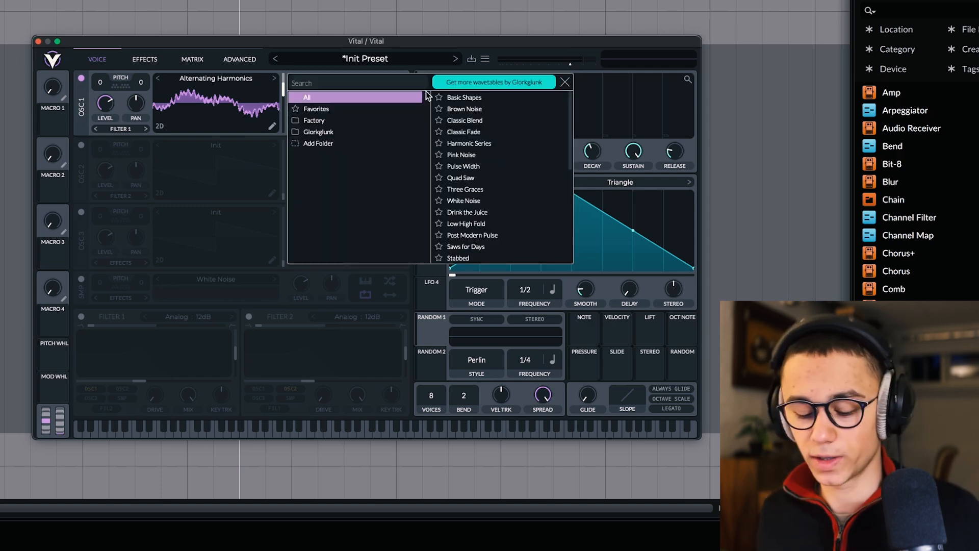
left_click(479, 154)
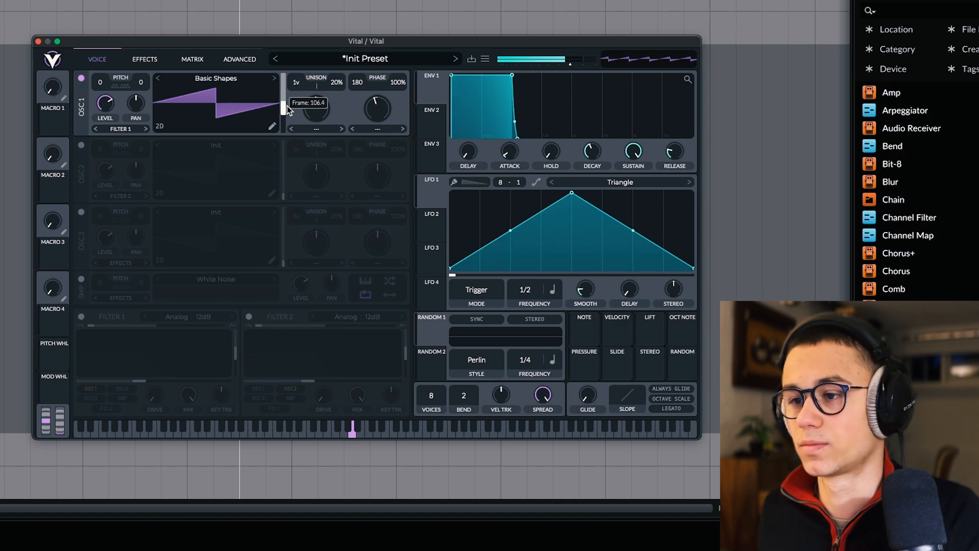
Enable oscillator 2 transposed up 12 semitones and compare the sound with oscillator 1 off and on.
left_click(81, 145)
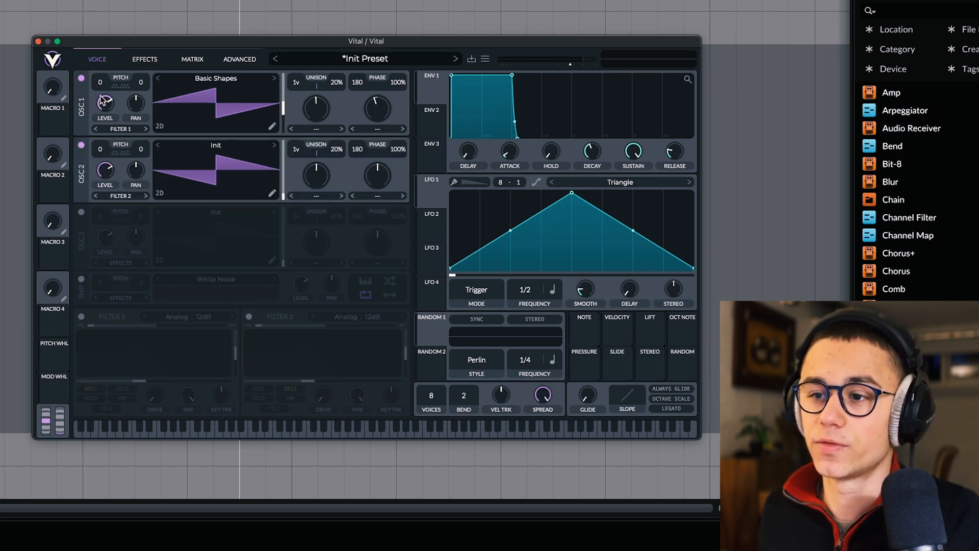
left_click_drag(102, 150, 108, 99)
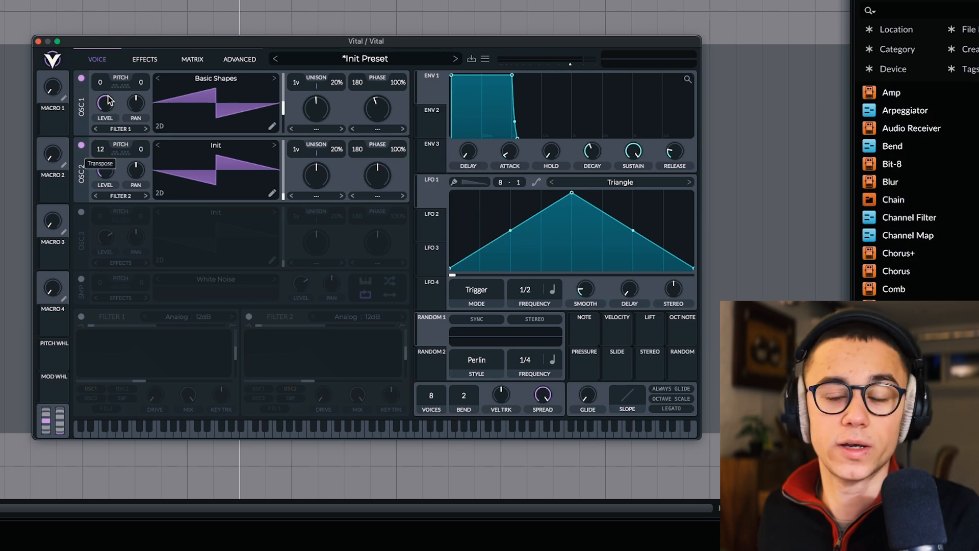
left_click(81, 78)
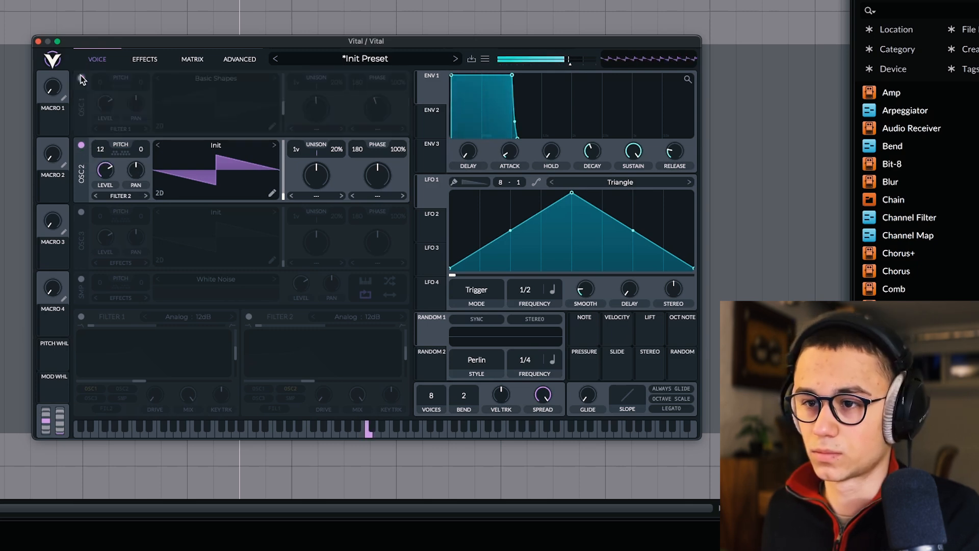
left_click(81, 78)
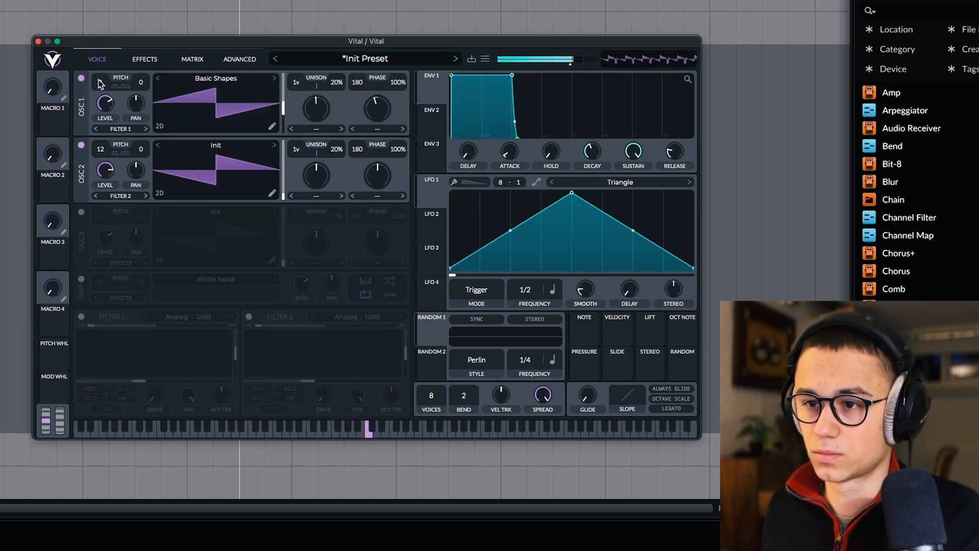
left_click(81, 78)
left_click(81, 78)
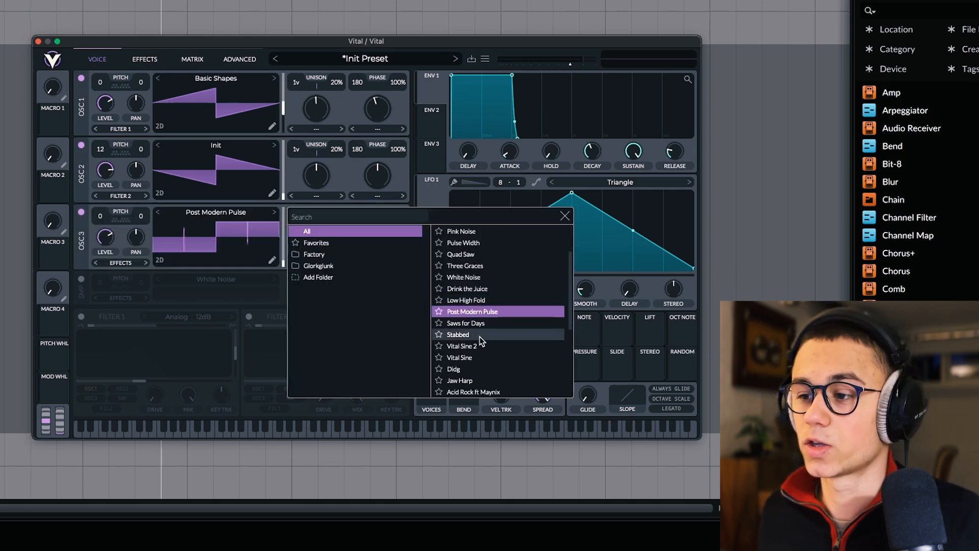
Load the Vital Sine wavetable in oscillator 3.
scroll(481, 302, "down", 3)
left_click(486, 273)
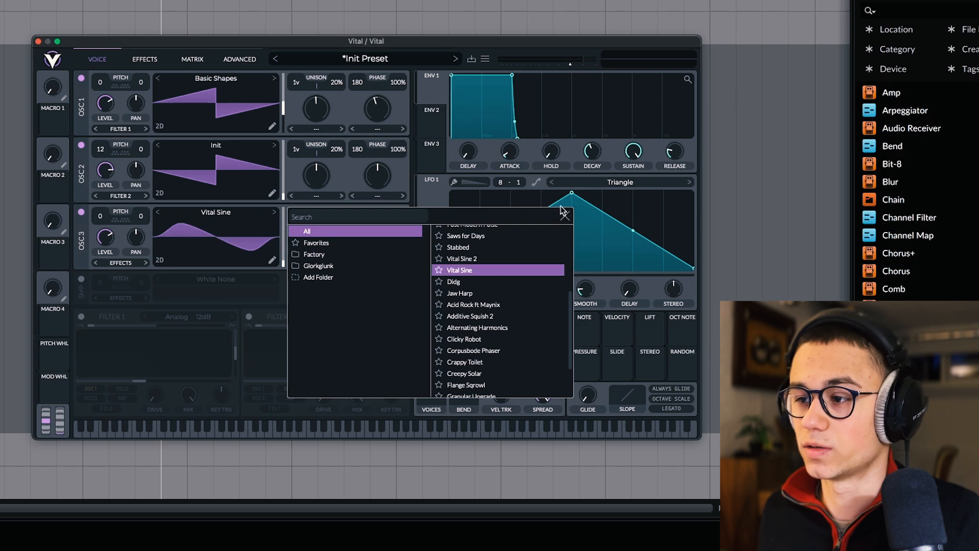
left_click(564, 216)
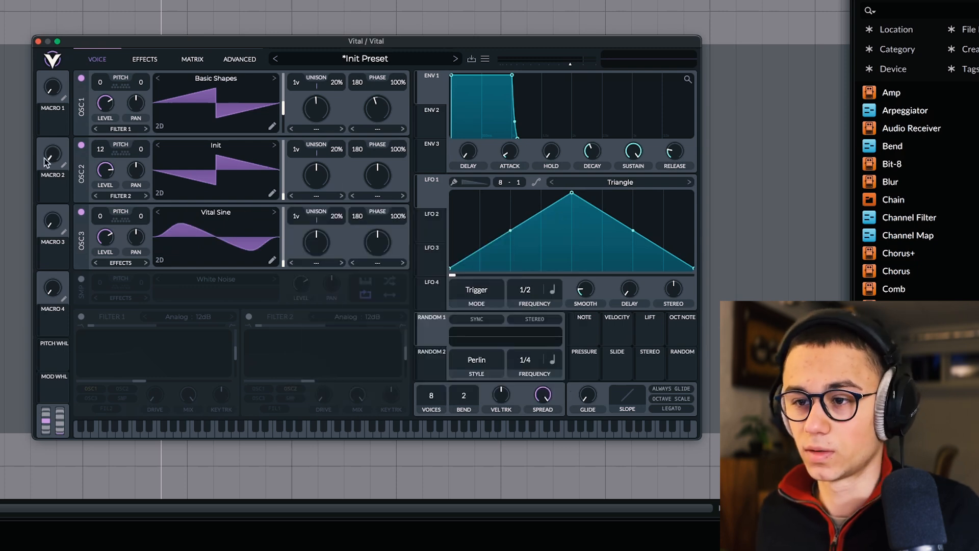
Turn off oscillator 2 and transpose oscillator 3 up 7 semitones.
left_click(81, 145)
left_click_drag(102, 216, 108, 206)
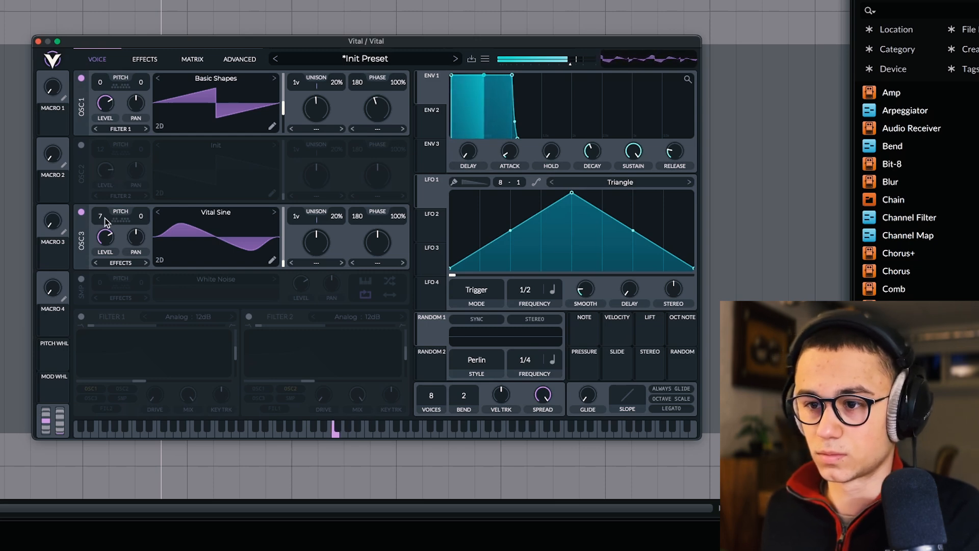
mouse_move(106, 124)
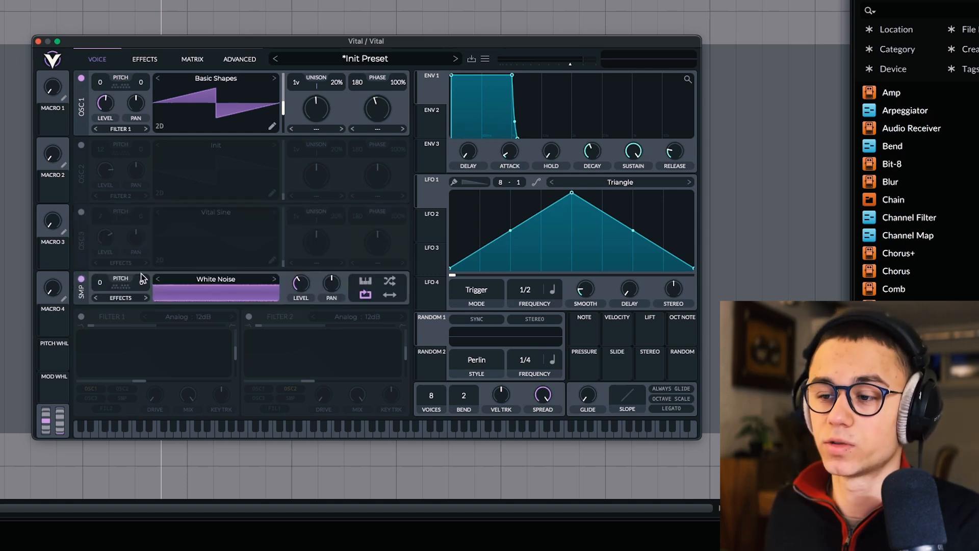
Lower the sampler's White Noise level to about 0.1 and compare the sound with the sampler off and on.
left_click(206, 279)
left_click(484, 282)
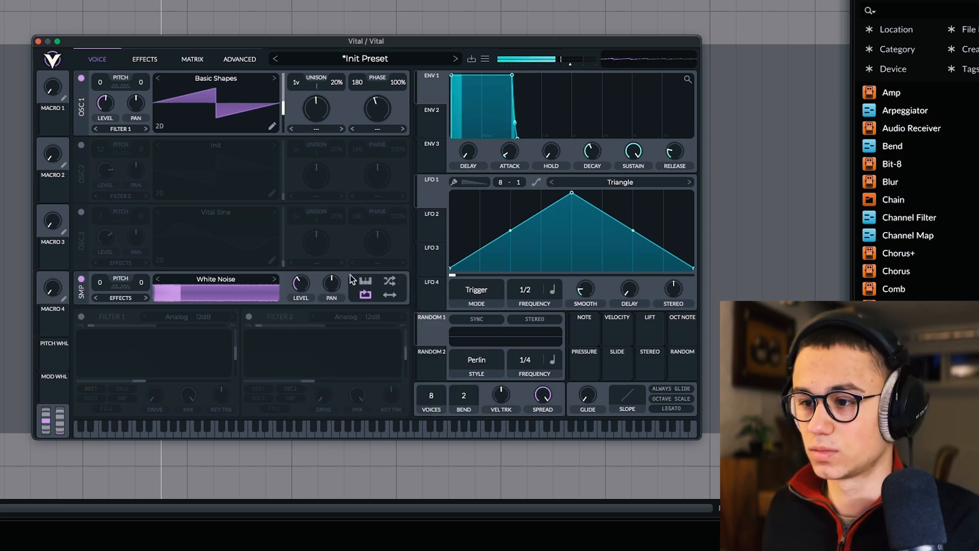
left_click_drag(297, 278, 297, 287)
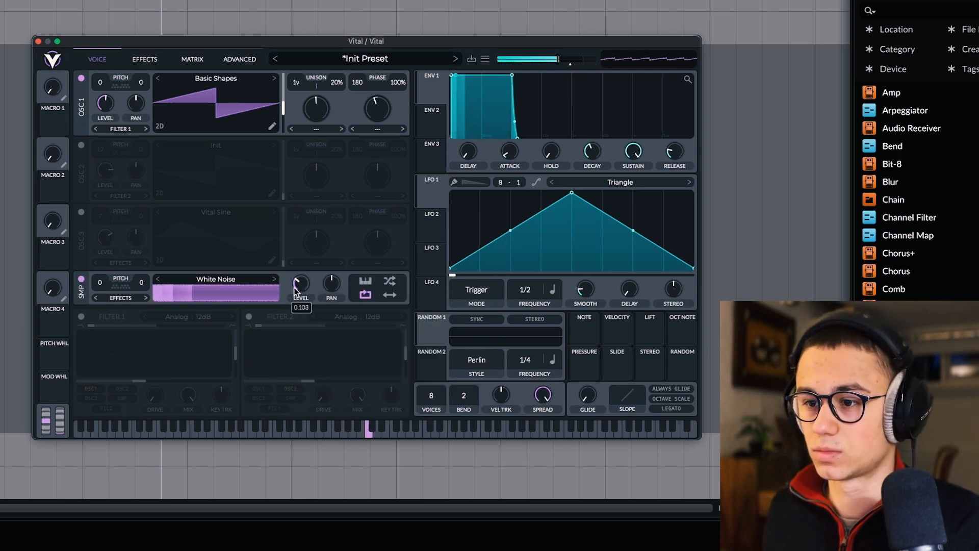
left_click(82, 280)
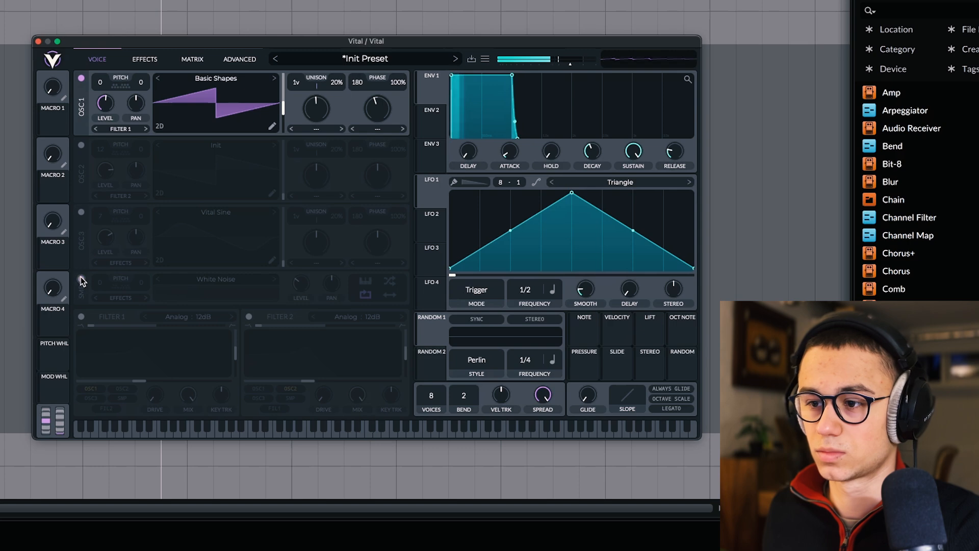
left_click(81, 280)
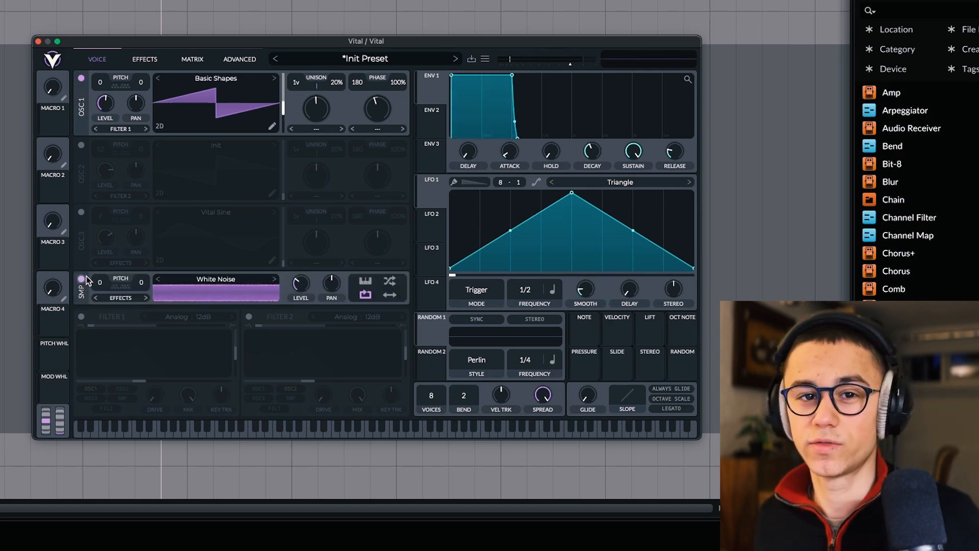
Replace the sampler's noise source with the Jack Hammer sample.
left_click(216, 279)
left_click(421, 344)
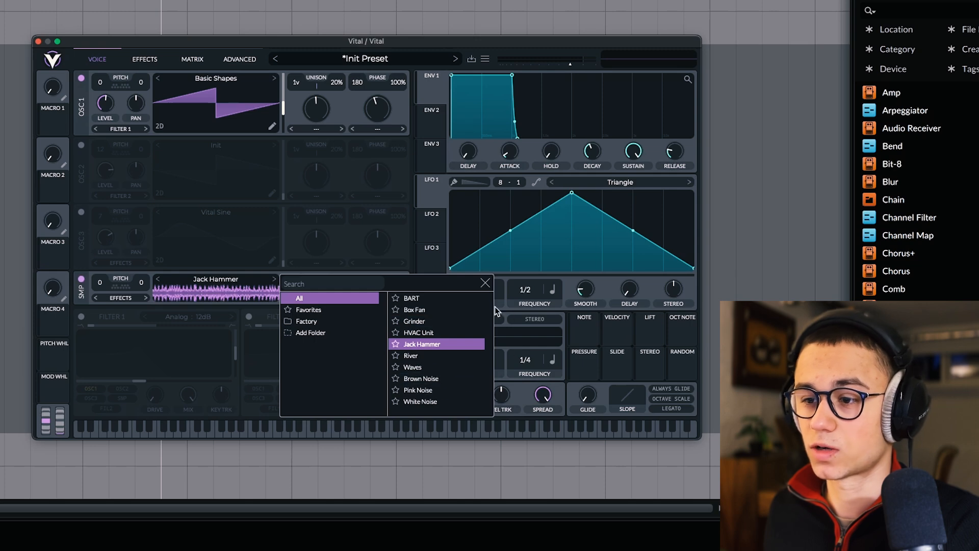
left_click(485, 283)
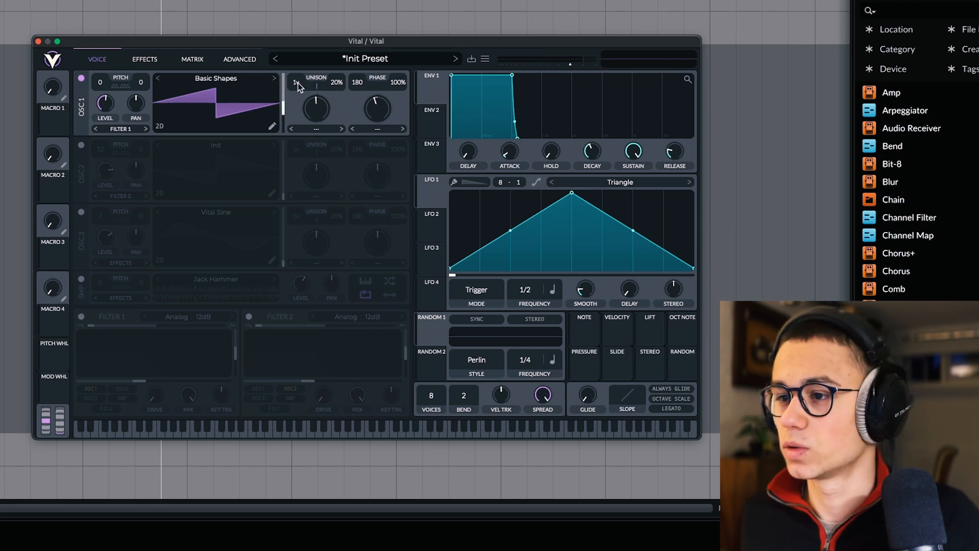
Try 16 unison voices on oscillator 1 with the detune raised to 82% and beyond.
left_click_drag(297, 87, 283, 254)
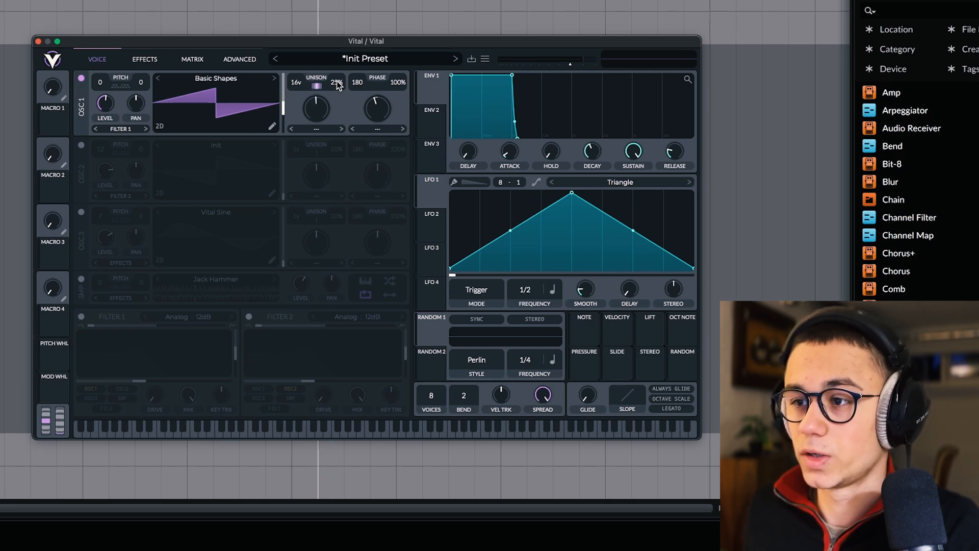
left_click_drag(337, 86, 337, 34)
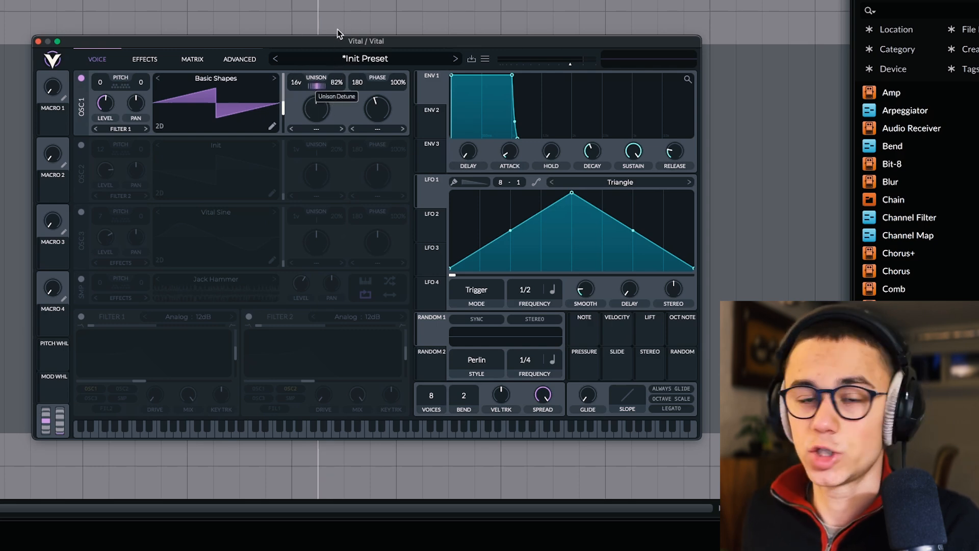
left_click_drag(338, 26, 338, 21)
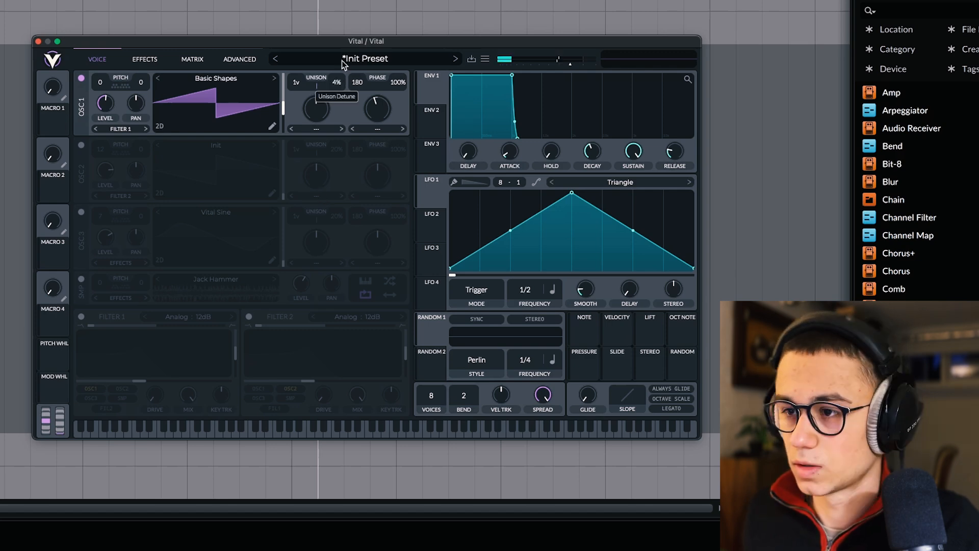
Set oscillator 1's unison to 16 voices with 0% detune.
left_click_drag(342, 61, 345, 41)
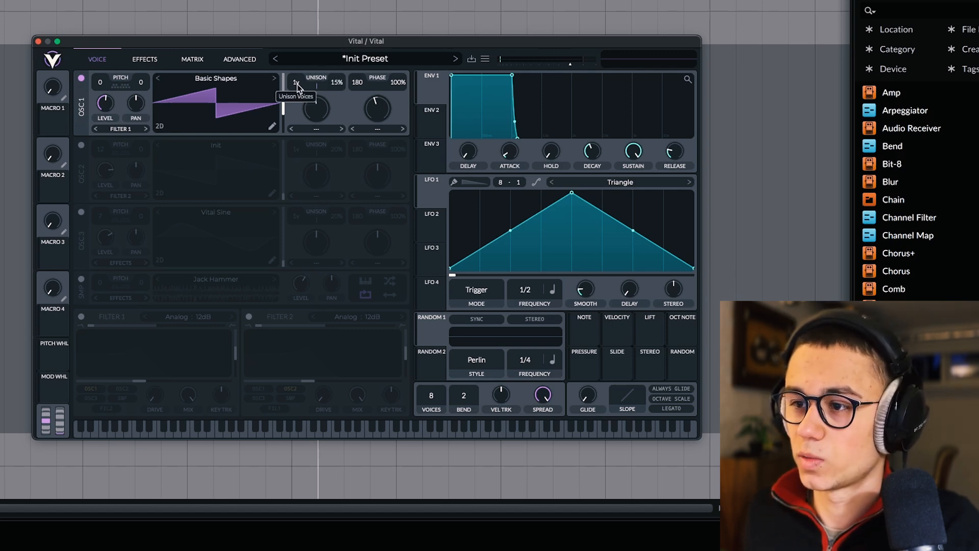
left_click_drag(300, 88, 308, 0)
mouse_move(336, 82)
left_mouse_down()
mouse_move(325, 149)
mouse_move(338, 23)
mouse_move(344, 88)
left_mouse_up()
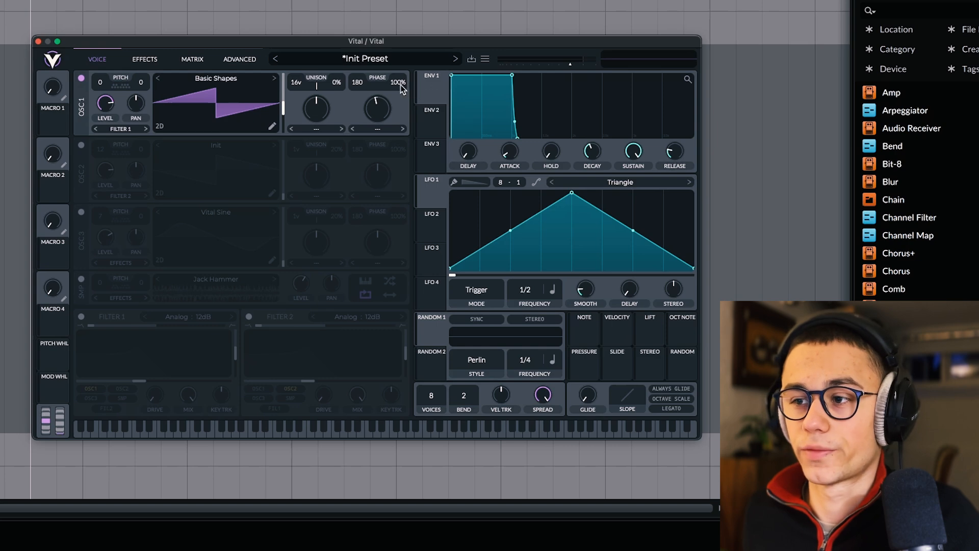
Review the spectral and wave morph options available for oscillator 1.
left_click(377, 129)
left_click(326, 129)
left_click(371, 130)
left_click(308, 129)
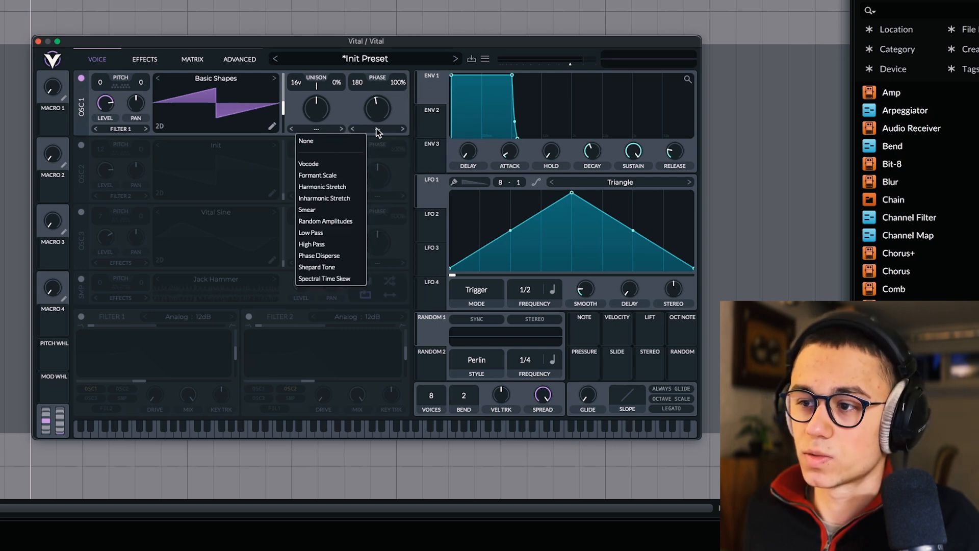
left_click(377, 130)
left_click_drag(330, 115, 308, 108)
double_click(309, 108)
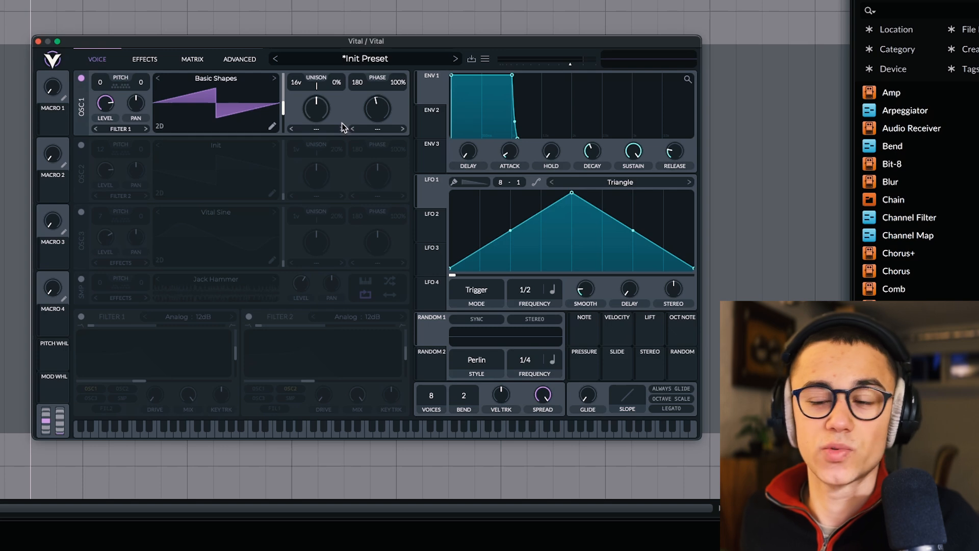
Set oscillator 1's spectral morph to Vocode and its wave morph to Bend, raising the Bend amount to about 93%.
left_click(316, 129)
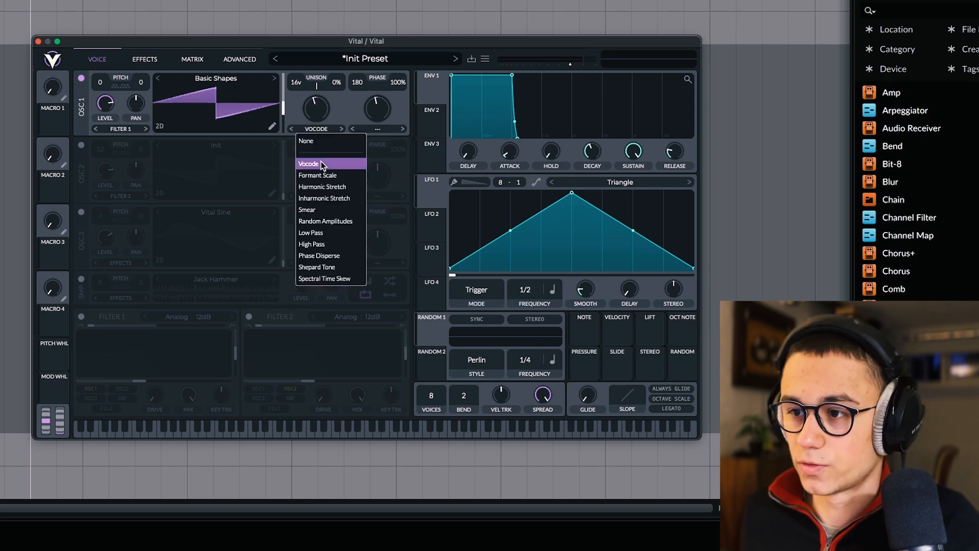
left_click(323, 163)
left_click(378, 129)
left_click(372, 199)
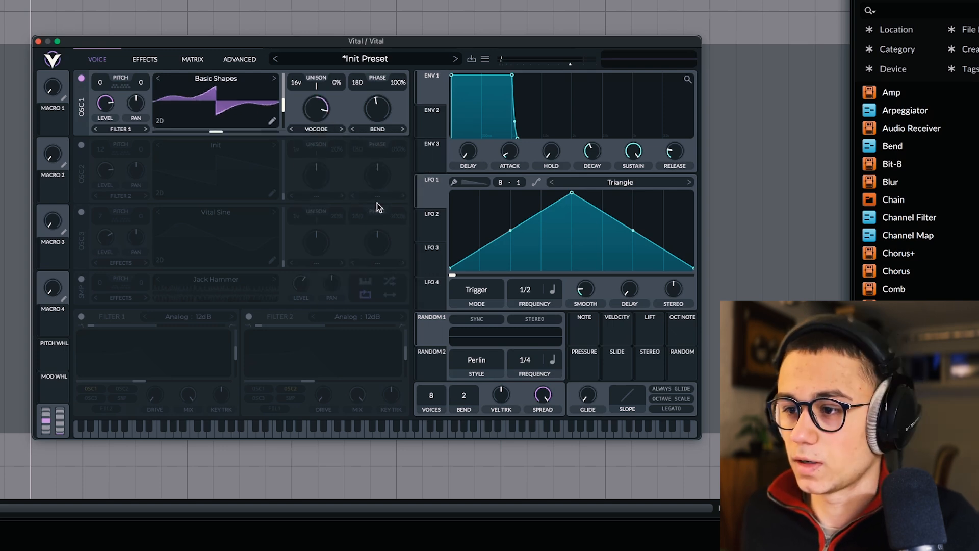
left_click_drag(378, 109, 416, 1)
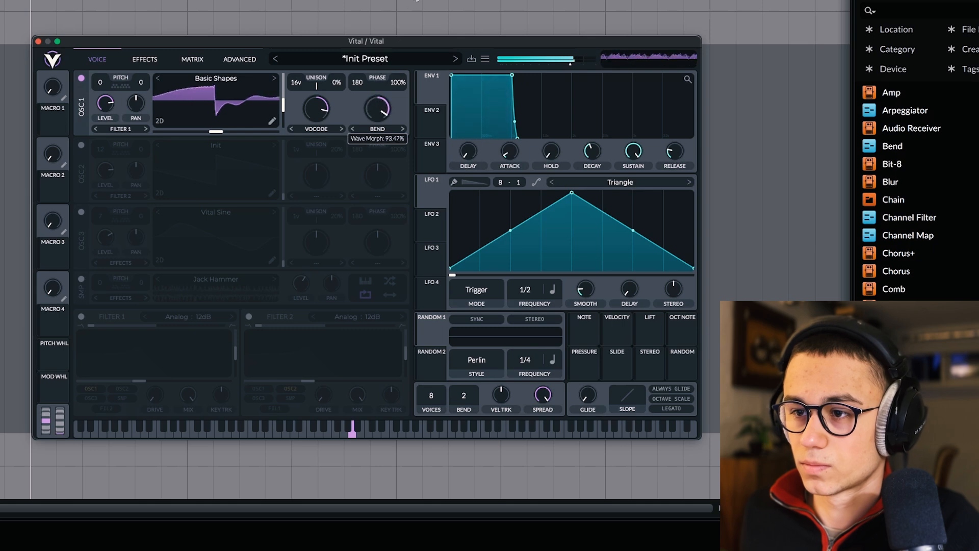
Try Spectral Time Skew as oscillator 1's spectral morph and sweep its amount.
left_click(321, 129)
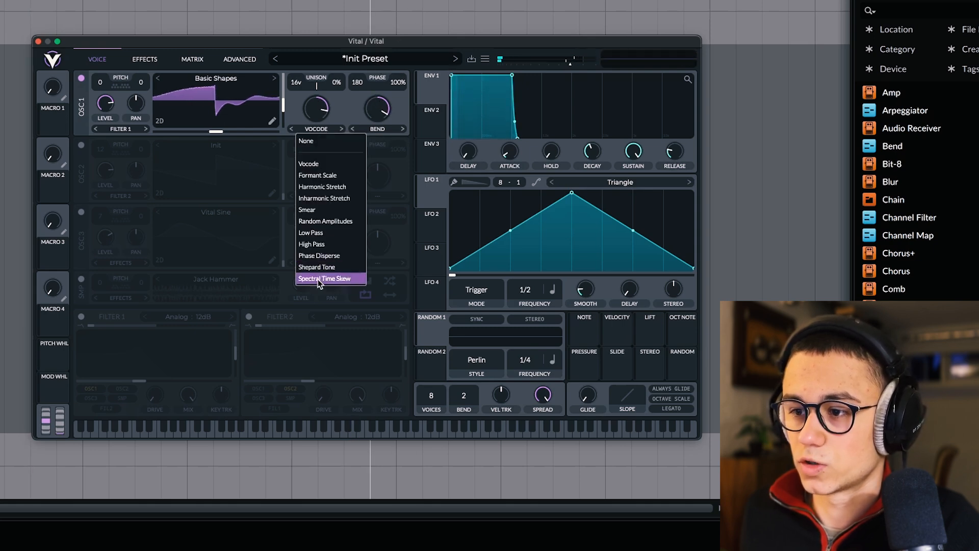
left_click(324, 278)
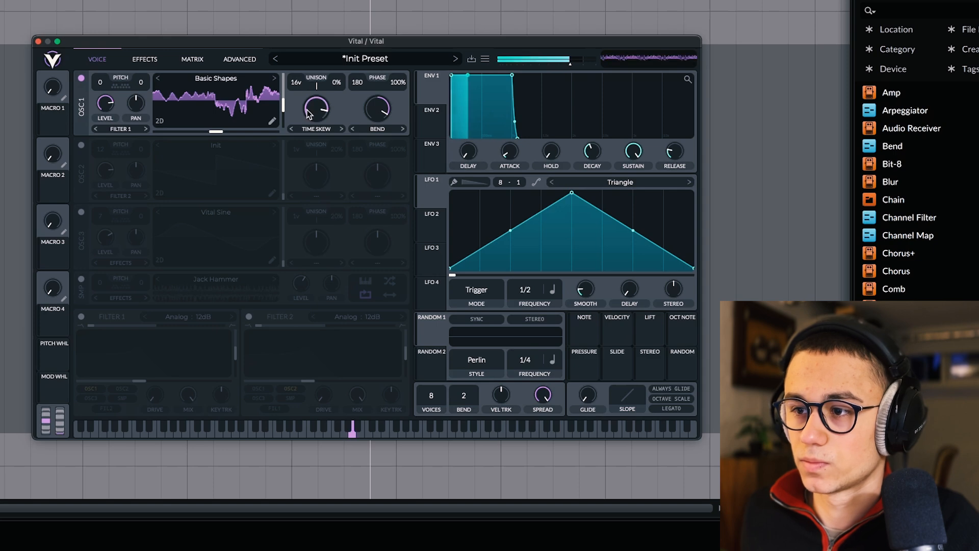
left_click_drag(317, 108, 288, 154)
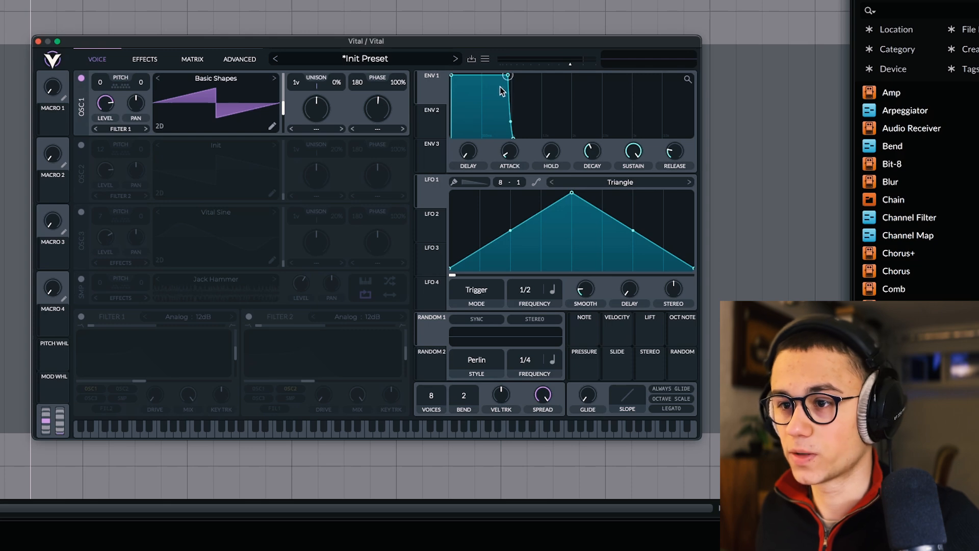
Reshape envelope 1's curve with a shorter decay and a lower sustain level.
left_click_drag(509, 75, 497, 78)
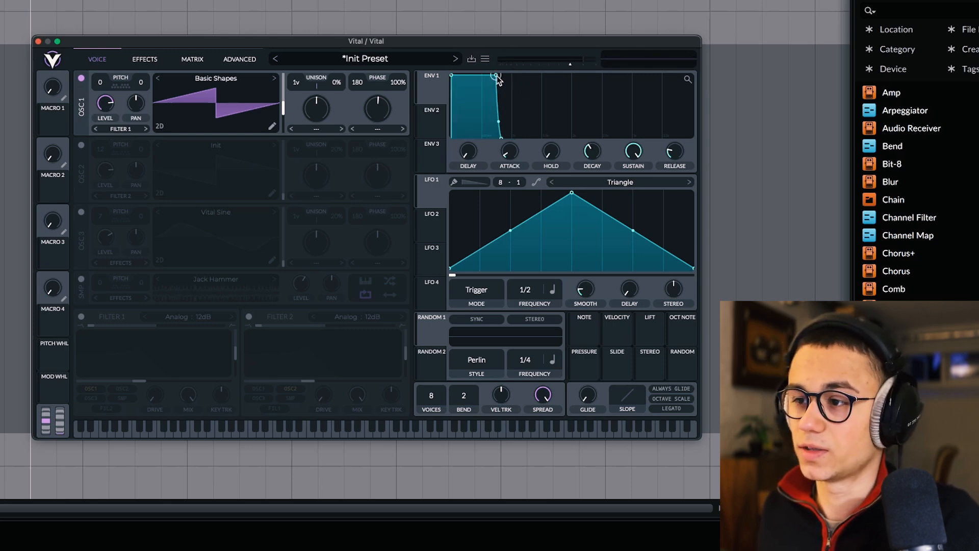
left_click_drag(496, 76, 497, 87)
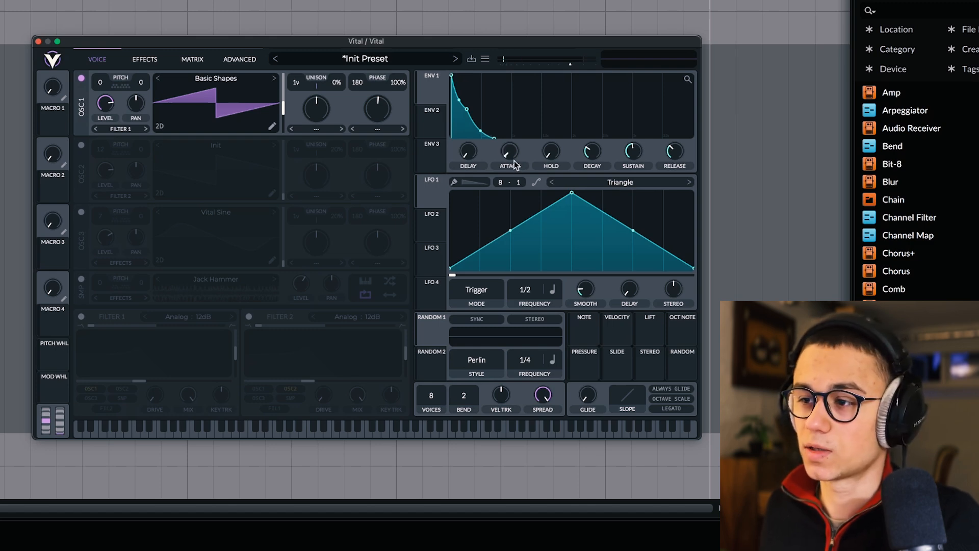
left_click_drag(452, 75, 465, 54)
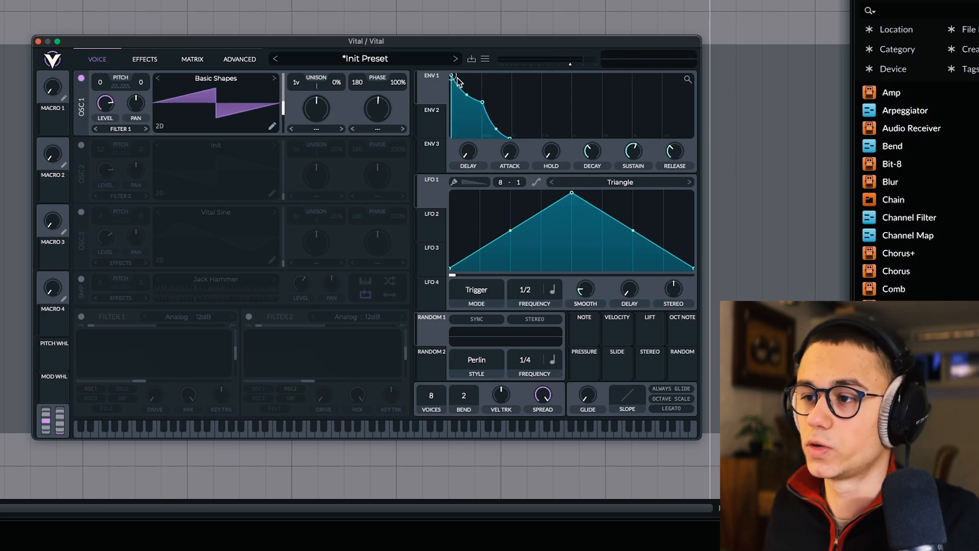
left_click_drag(463, 76, 507, 61)
left_click_drag(508, 58, 506, 57)
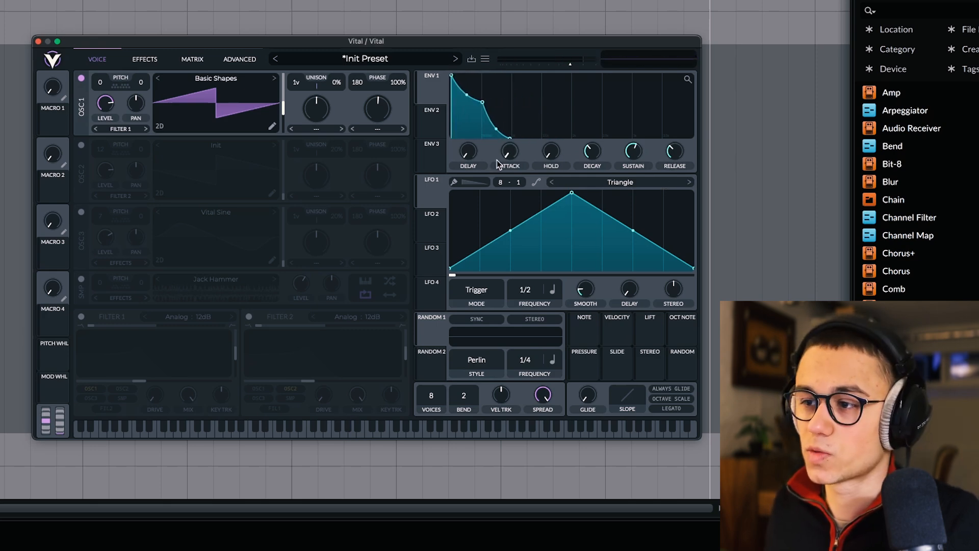
Try envelope 1 attack times of 0.141 and 1.476 seconds, and return the attack to zero.
mouse_move(508, 152)
left_mouse_down()
mouse_move(509, 132)
mouse_move(509, 153)
left_mouse_up()
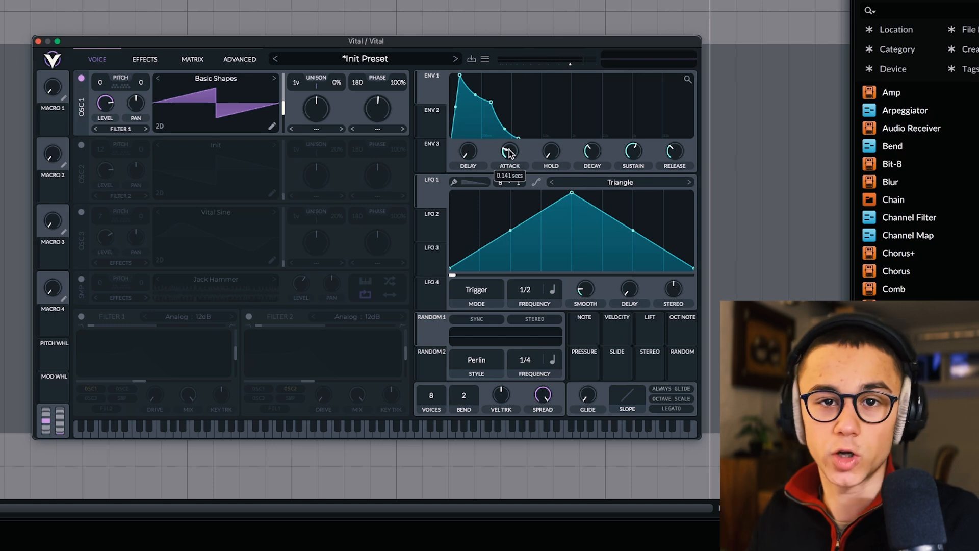
left_click_drag(509, 153, 507, 161)
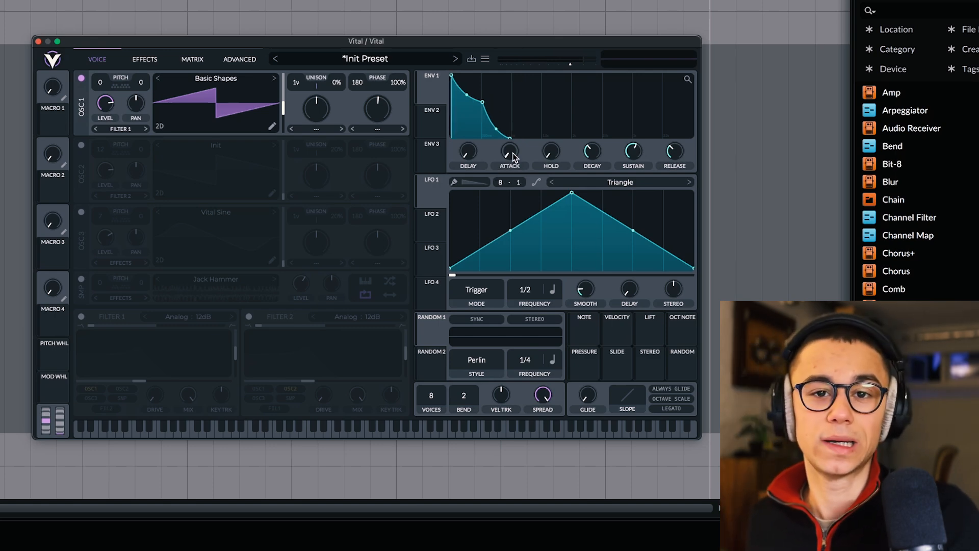
left_click_drag(512, 157, 515, 152)
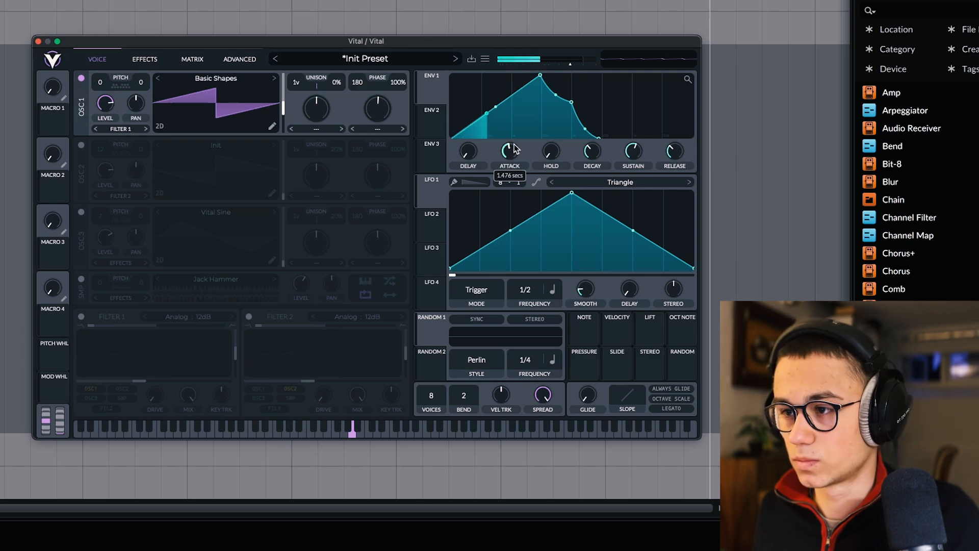
left_click_drag(515, 151, 474, 250)
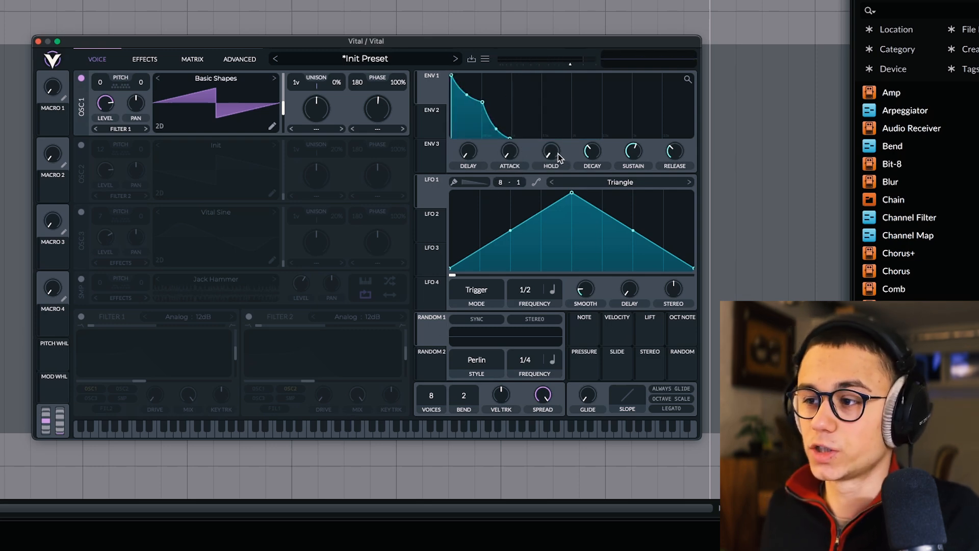
Try envelope 1's delay, a short attack and a hold of about 0.565 seconds.
left_click_drag(472, 164, 448, 151)
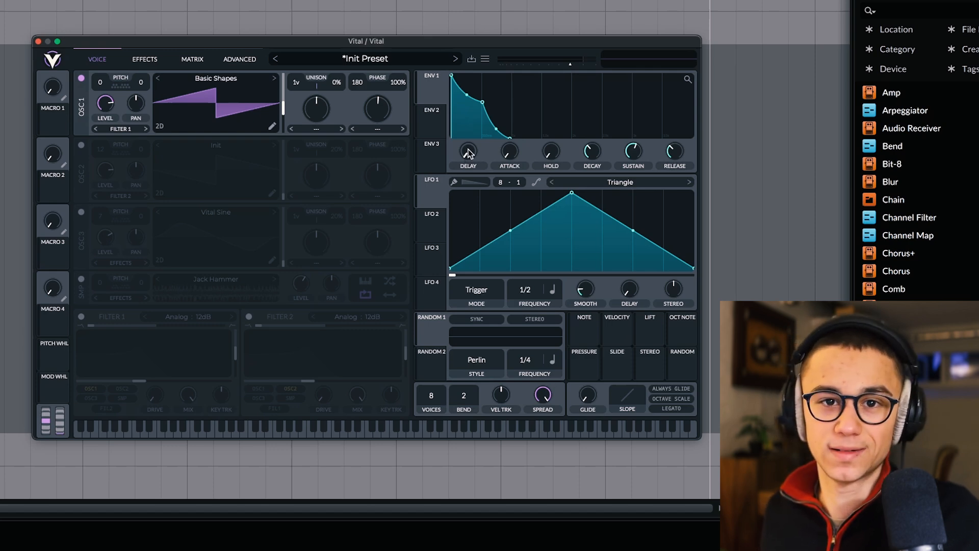
left_click_drag(468, 153, 485, 98)
left_click_drag(518, 154, 526, 101)
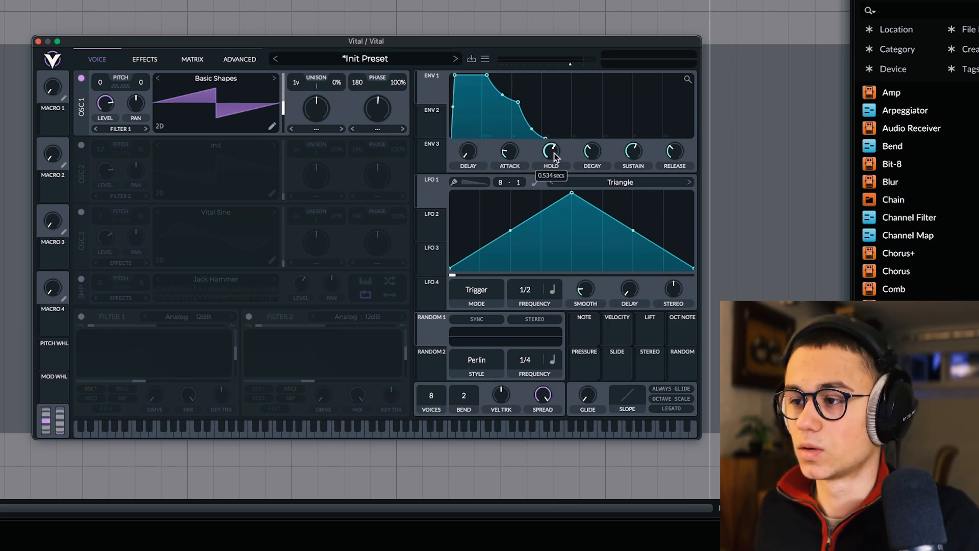
left_click_drag(554, 157, 554, 155)
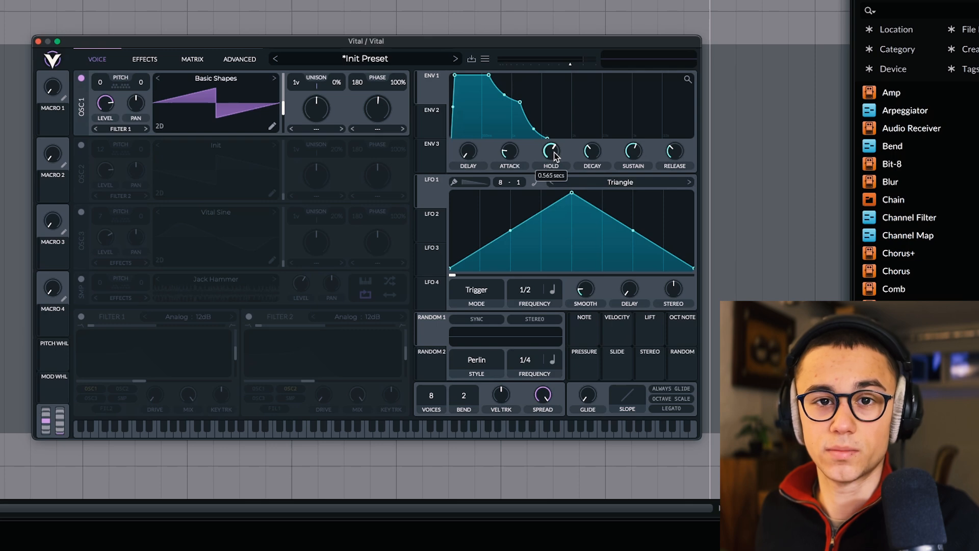
left_click_drag(556, 155, 590, 149)
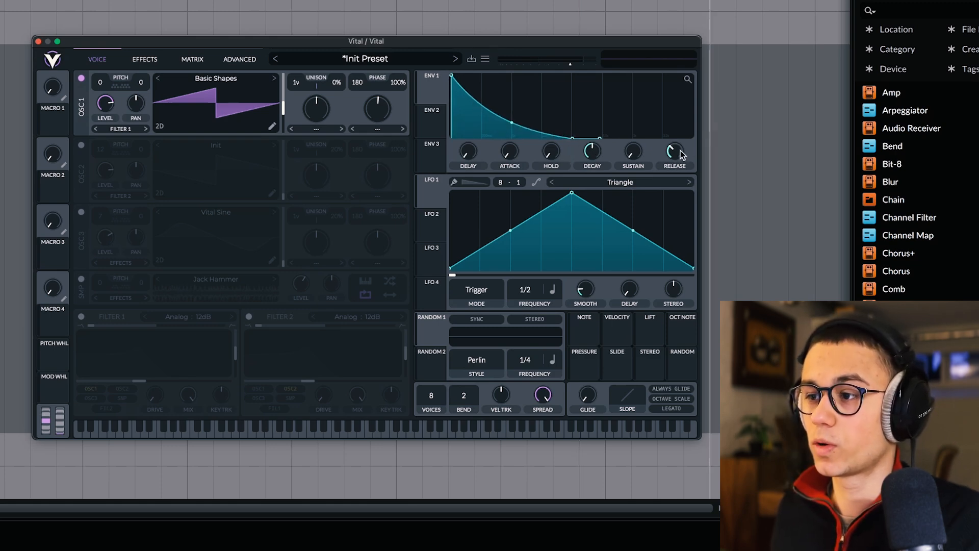
Lengthen envelope 1's release, and try longer decay times with the sustain at or near full level.
left_click_drag(680, 151, 678, 149)
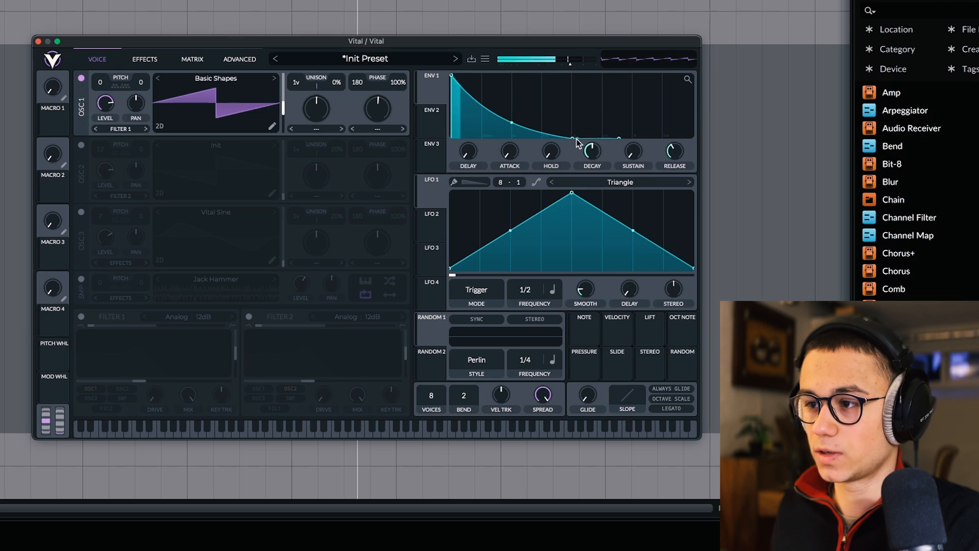
left_click_drag(452, 76, 477, 76)
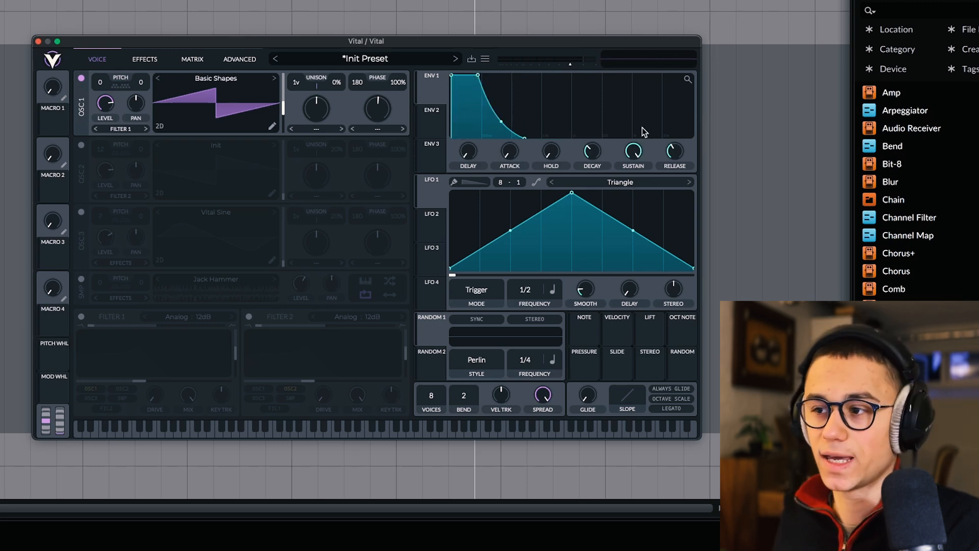
mouse_move(594, 149)
scroll(595, 150, "up", 3)
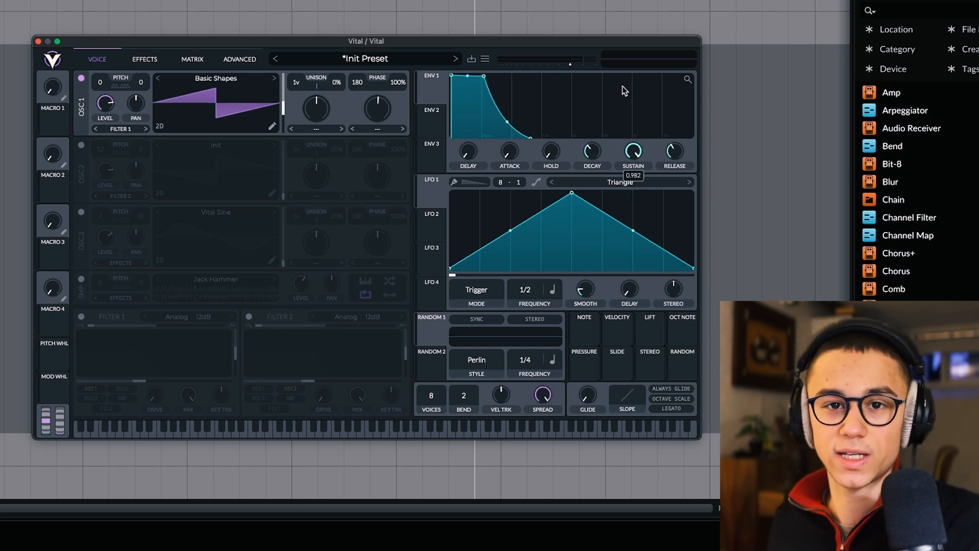
scroll(594, 149, "up", 5)
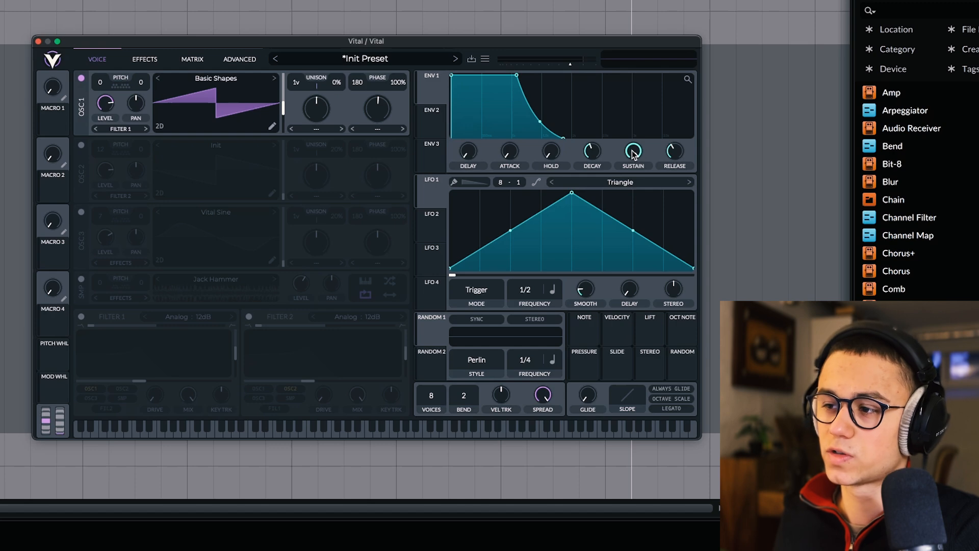
Compare zero and high sustain levels on envelope 1, and give it a short release.
left_click_drag(634, 155, 634, 176)
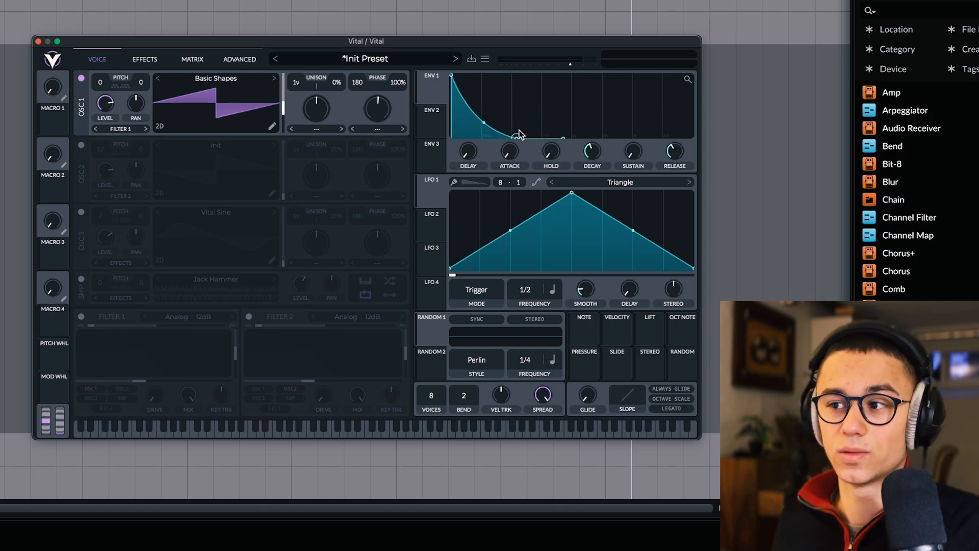
left_click_drag(634, 152, 641, 55)
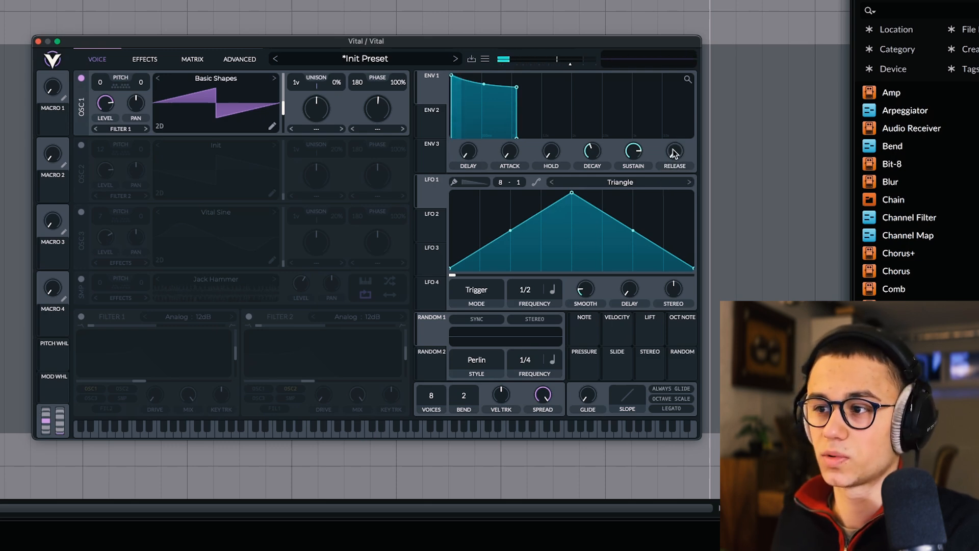
left_click_drag(672, 165, 680, 153)
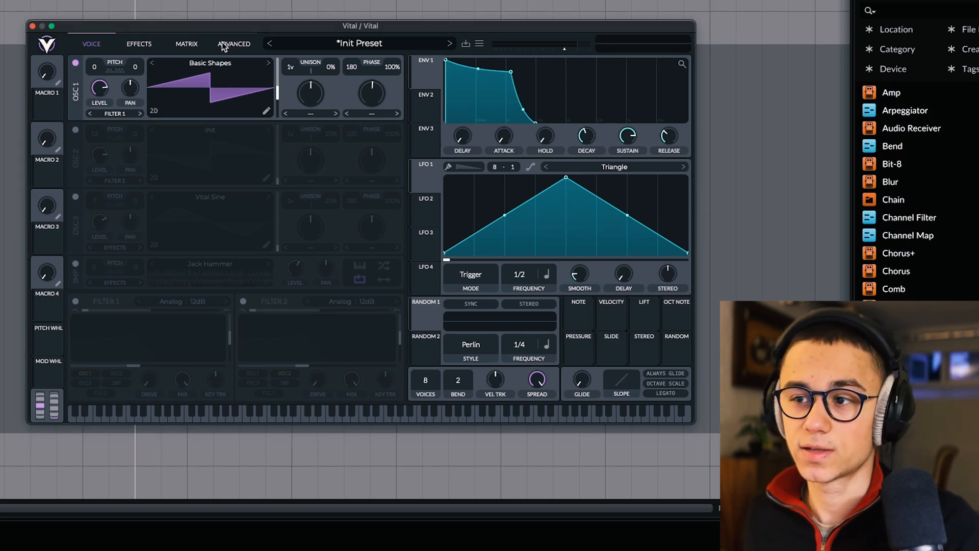
Enable filter 1, raise its cutoff slightly, and check the filtered sound in the spectrum analysis.
left_click(223, 45)
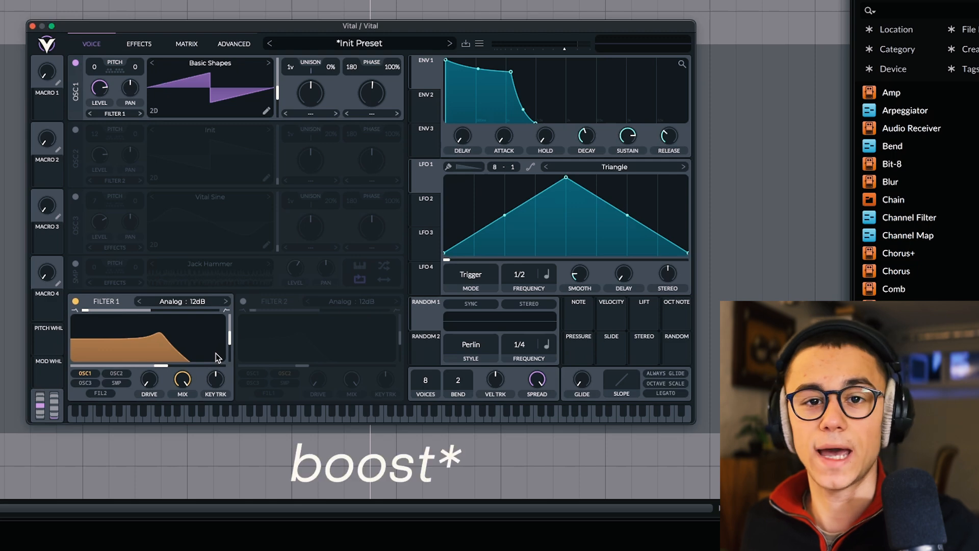
mouse_move(162, 365)
left_mouse_down()
mouse_move(186, 370)
mouse_move(169, 367)
left_mouse_up()
left_click(237, 43)
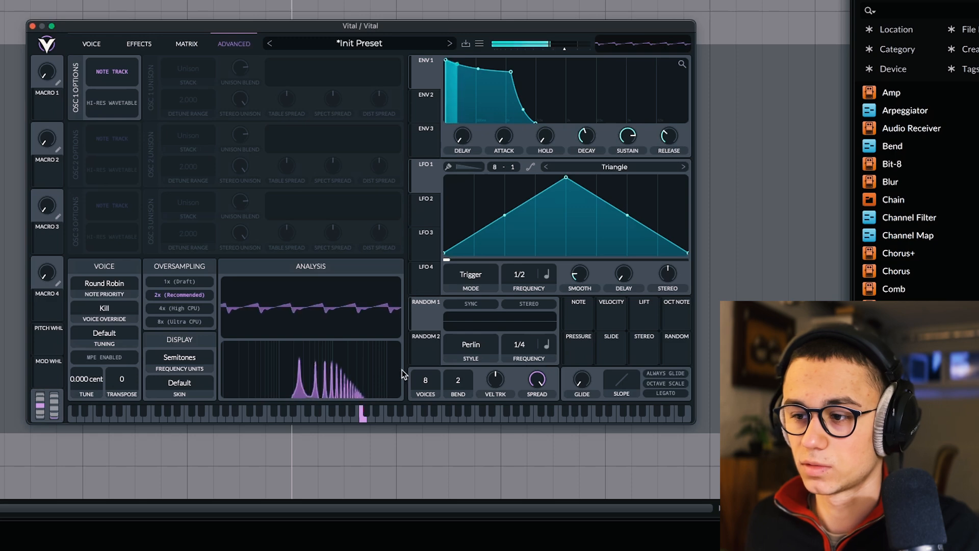
left_click(93, 44)
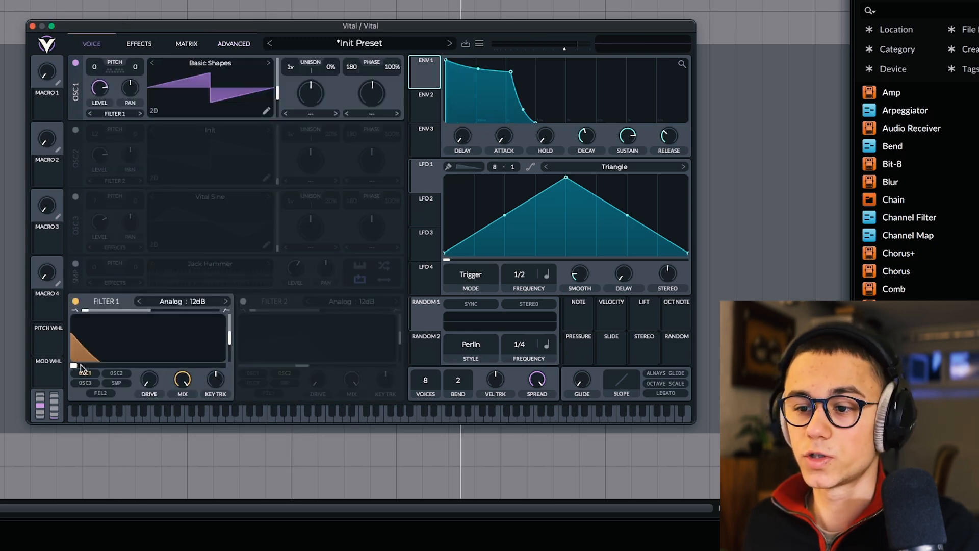
Assign envelope 1 to filter 1's lowered cutoff, and reduce the envelope's decay and sustain.
left_click_drag(75, 365, 175, 365)
key("super+z")
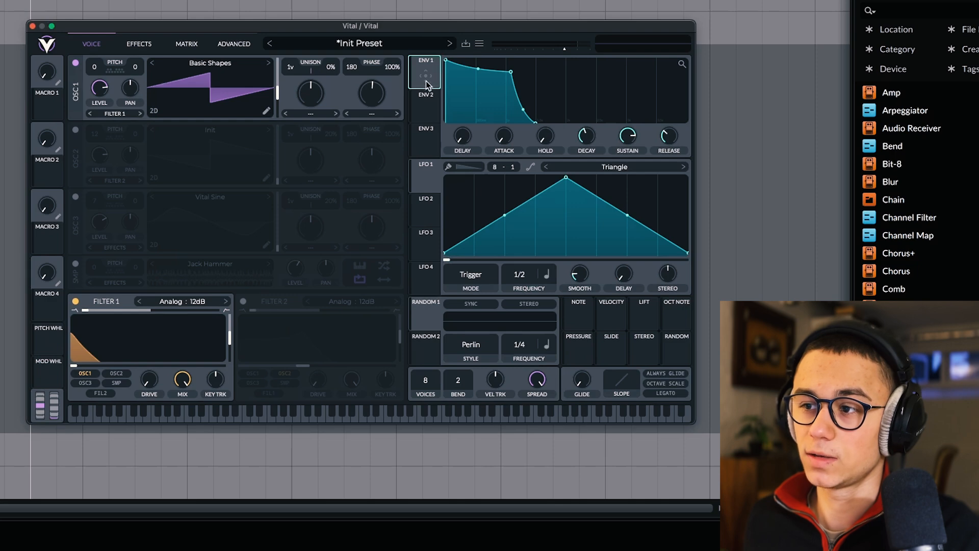
left_click_drag(416, 80, 145, 355)
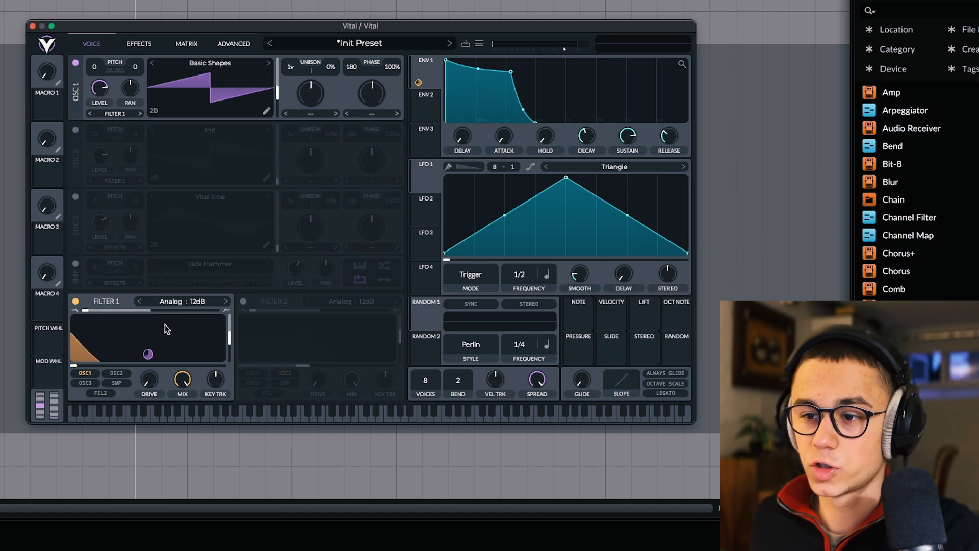
left_click_drag(512, 73, 501, 96)
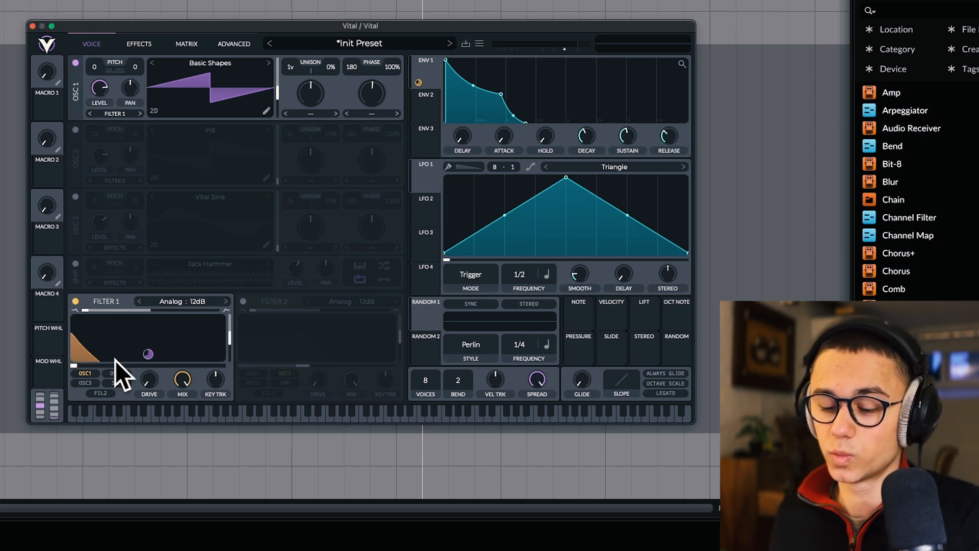
Switch filter 1 to Formant: AOIE and adjust envelope 1's modulation of the filter.
left_click_drag(148, 354, 83, 349)
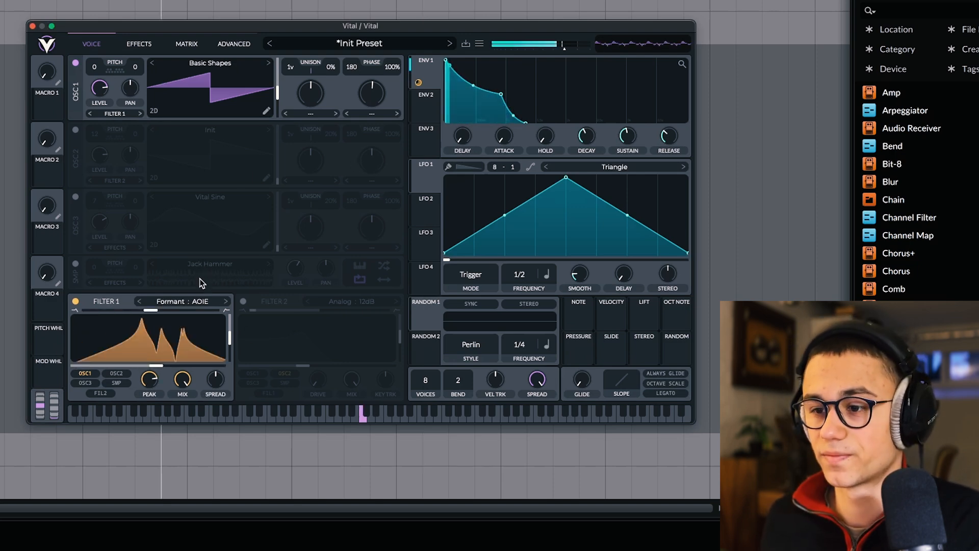
left_click_drag(418, 82, 149, 354)
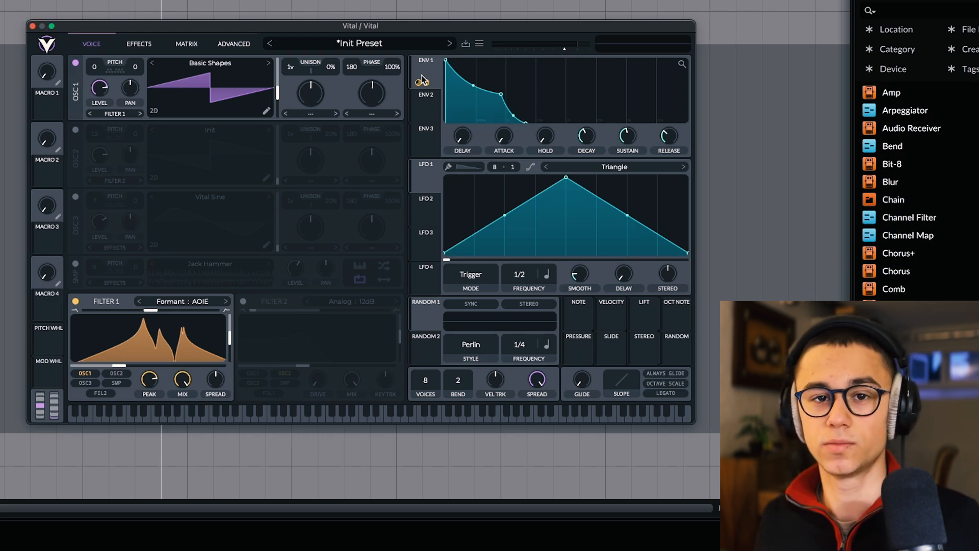
Assign envelope 1 to oscillator 1's unison voice count with a modulation amount of about 10.54.
left_click(473, 16)
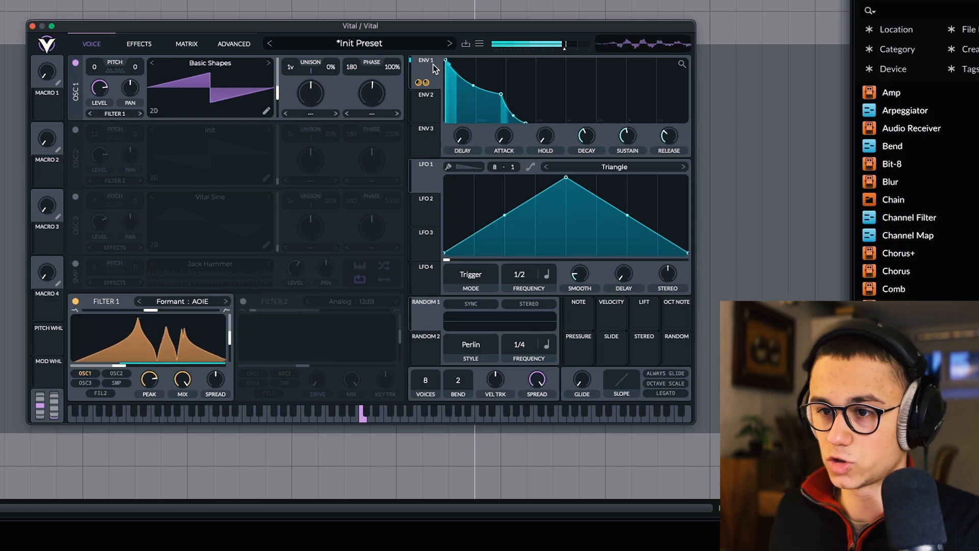
left_click_drag(422, 82, 278, 84)
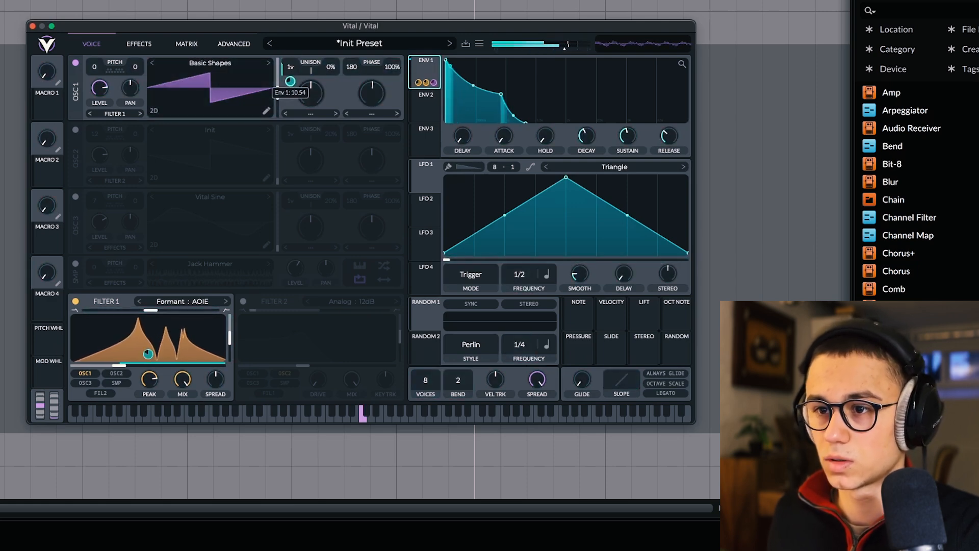
Enable filter 2 with oscillator 1 as its input, set it to Comb: Band Spread Flange+, and raise its resonance.
left_click(244, 301)
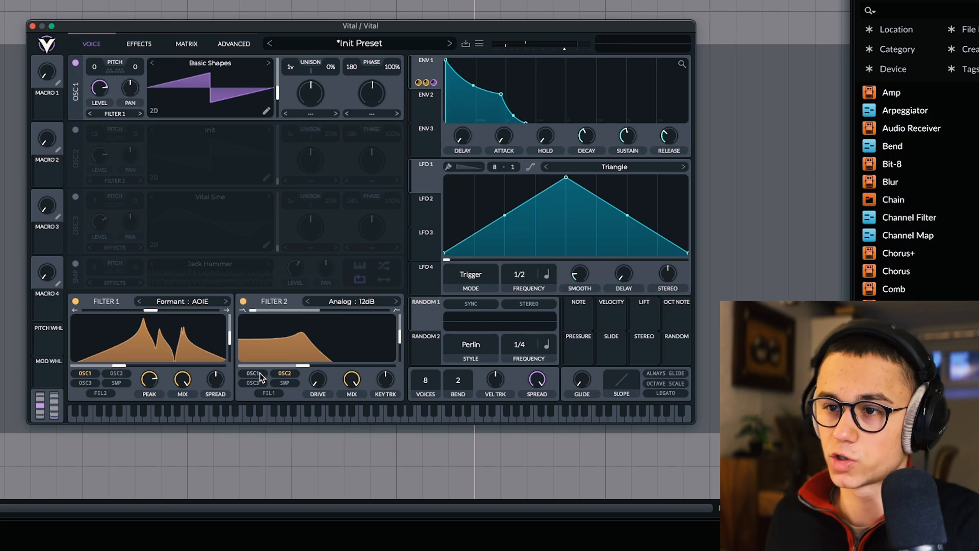
left_click(255, 375)
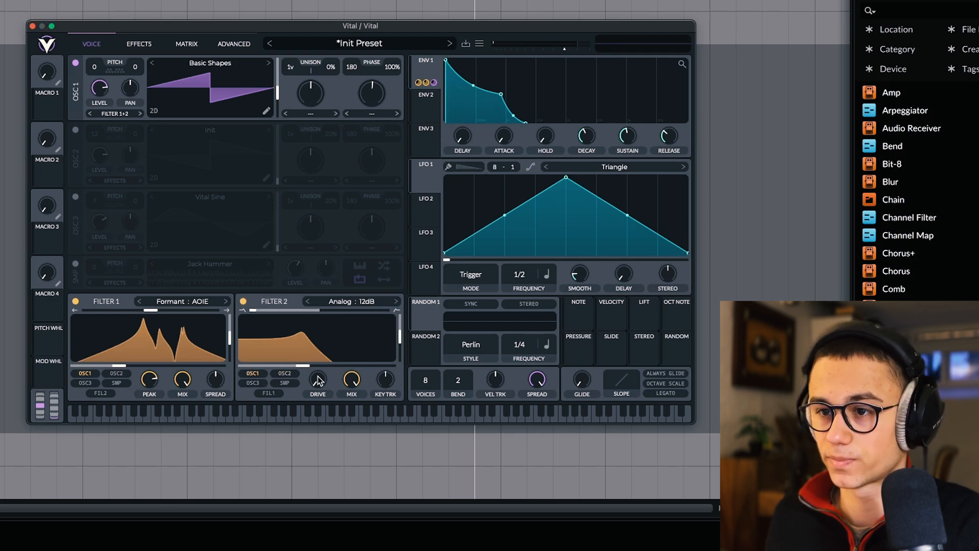
left_click(335, 301)
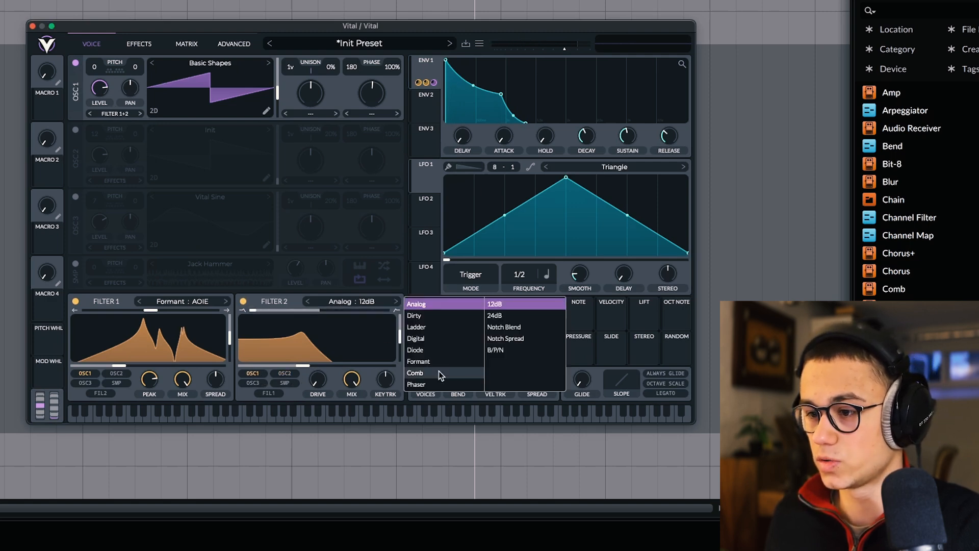
mouse_move(441, 375)
left_click(510, 350)
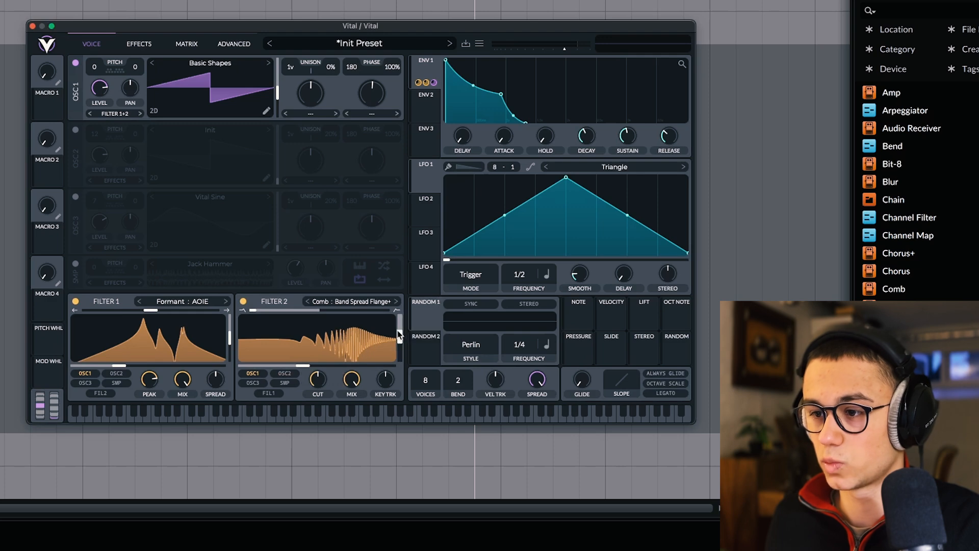
left_click_drag(397, 329, 399, 309)
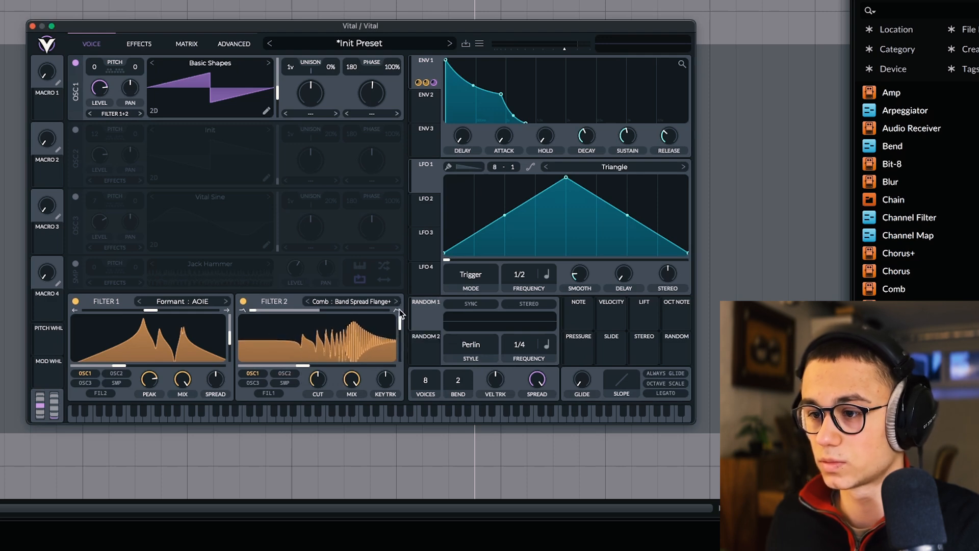
Assign envelope 1 to filter 2's lowered cutoff, and disconnect the envelope from oscillator 1's unison voices.
left_click_drag(426, 81, 316, 354)
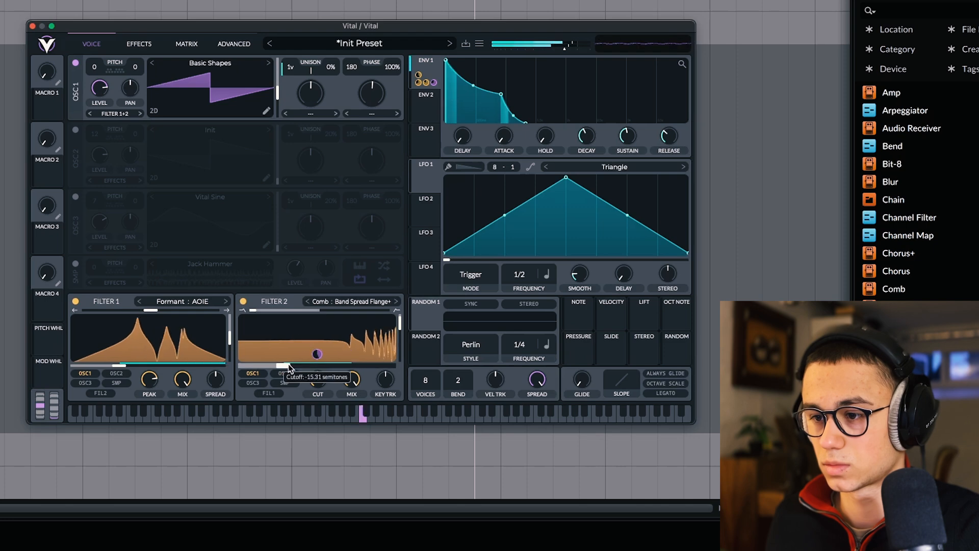
right_click(289, 73)
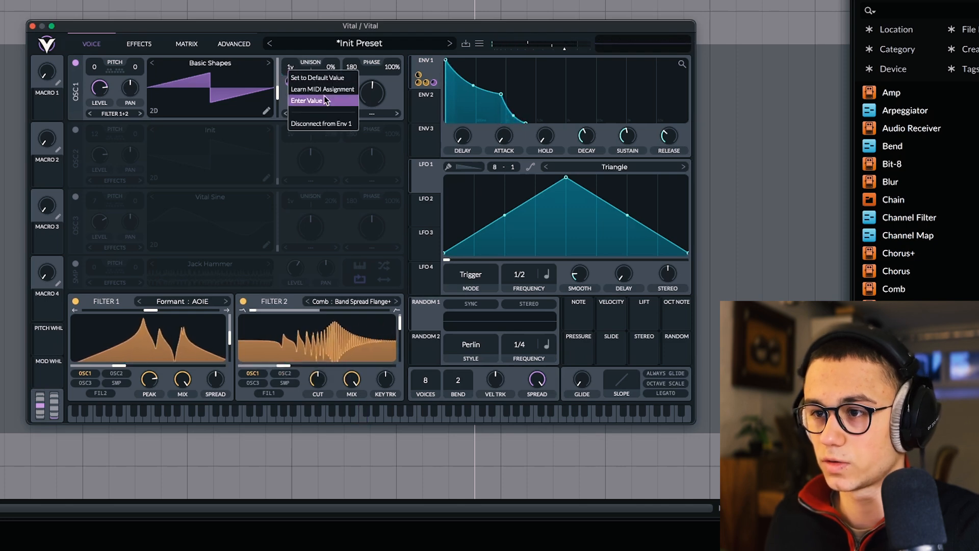
left_click(324, 123)
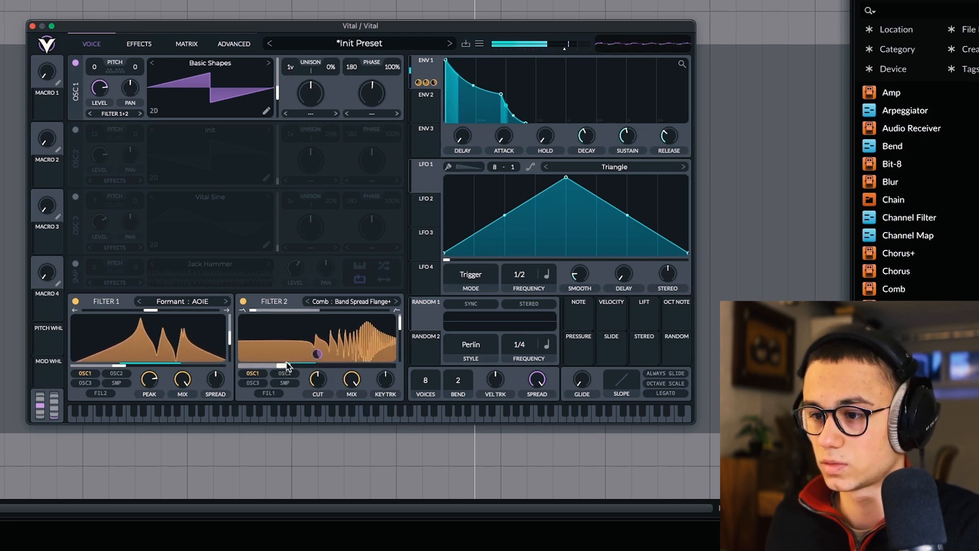
left_click_drag(287, 366, 278, 371)
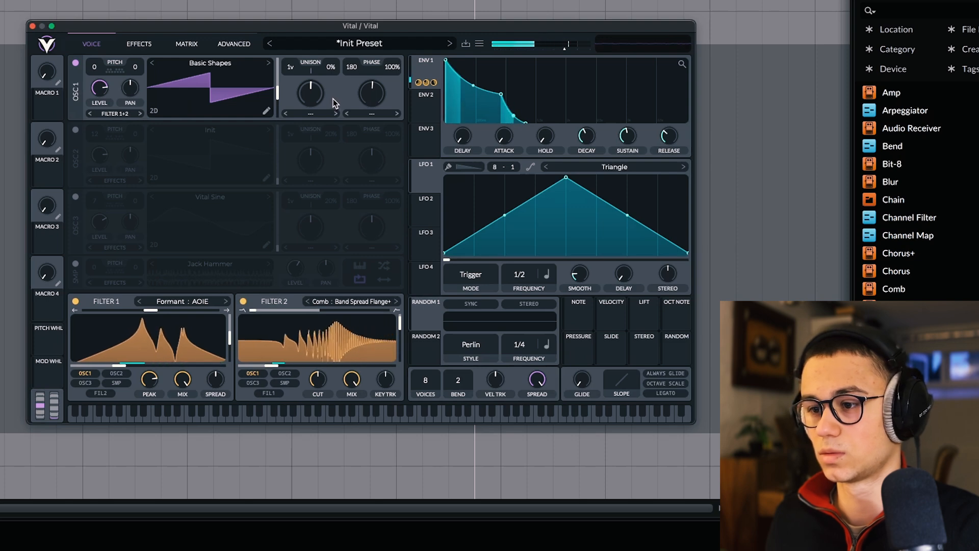
Disconnect envelope 1 from all its targets and remove oscillator 1 from filter 2's inputs.
right_click(425, 82)
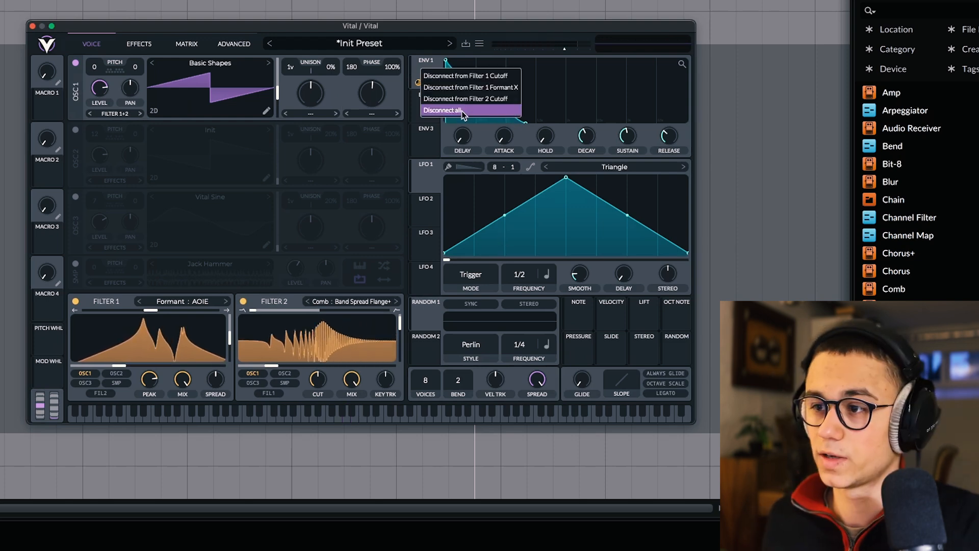
left_click(442, 110)
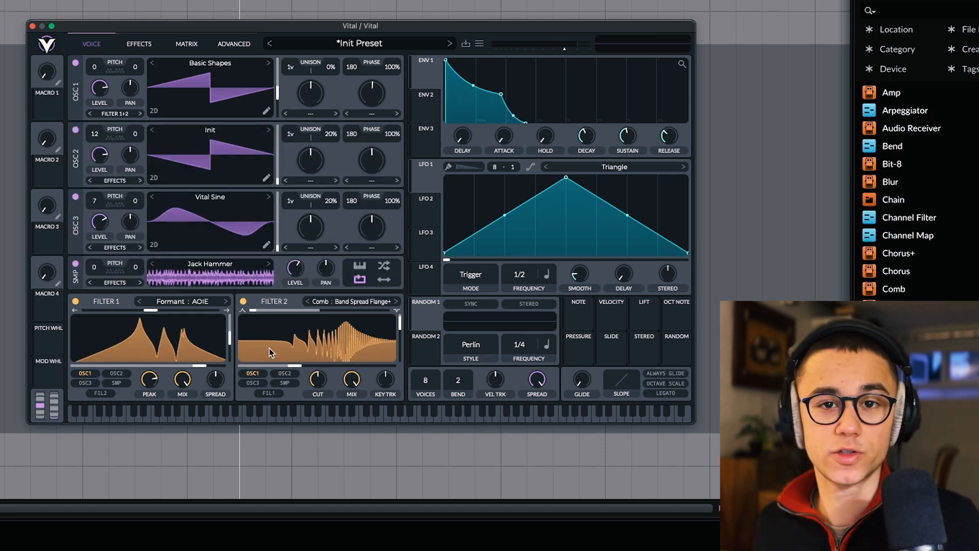
left_click(255, 373)
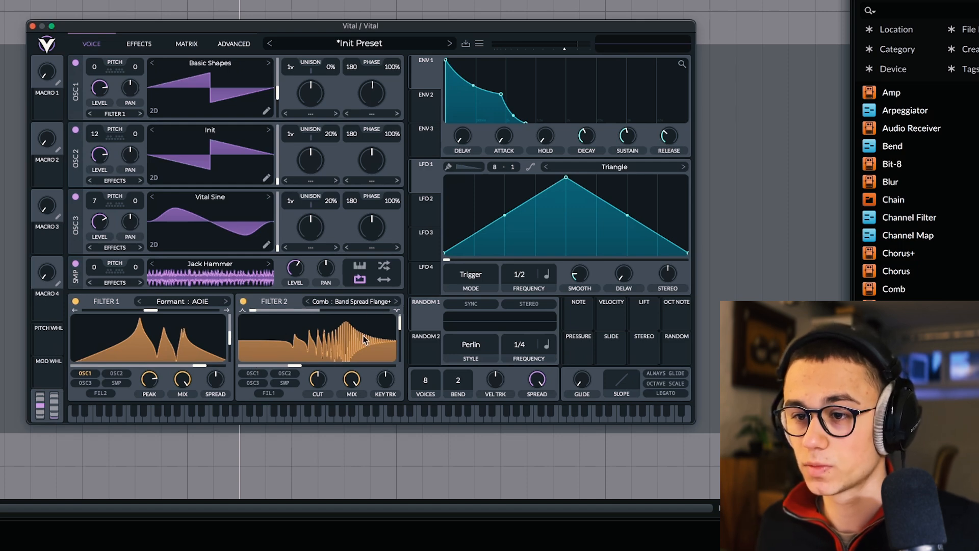
Load the White Noise sample, route it to filter 2, and compare the sound with oscillator 1 off and on.
left_click(244, 270)
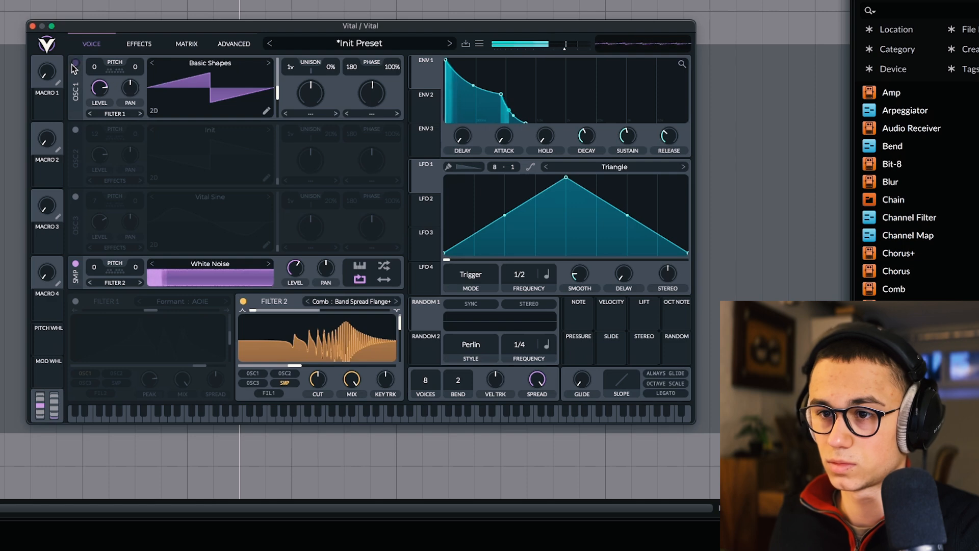
left_click(76, 63)
left_click(75, 63)
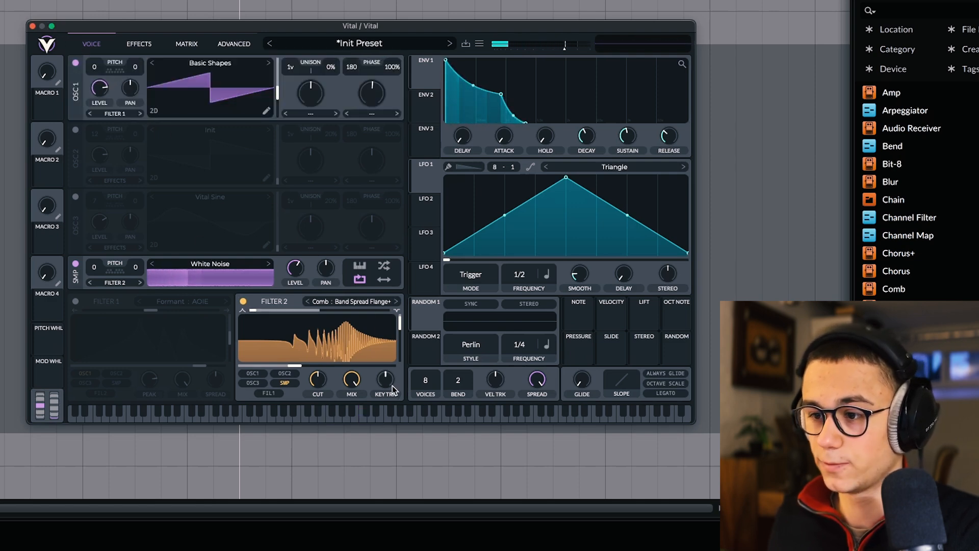
Raise filter 2's key tracking and cutoff, and turn filter 1 back on.
left_click_drag(385, 379, 379, 242)
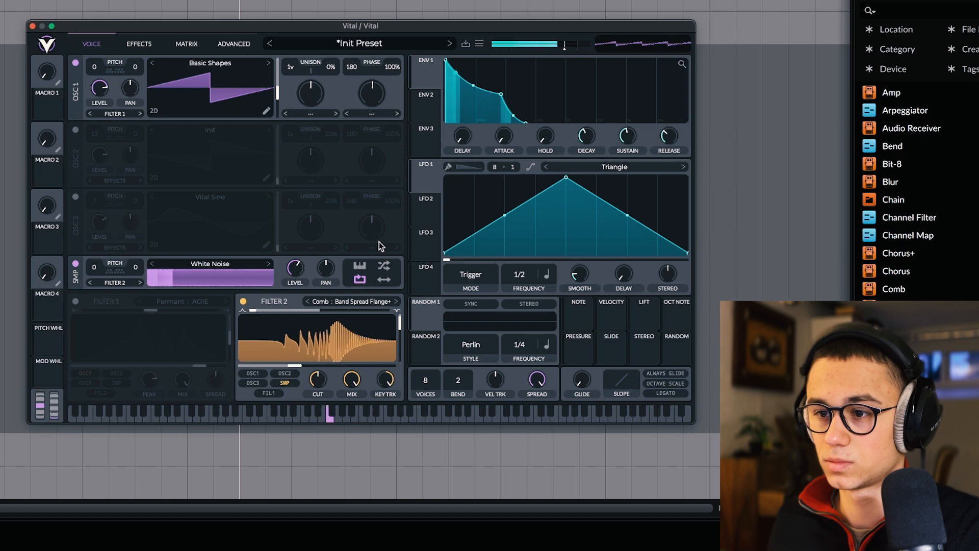
left_click_drag(296, 366, 350, 371)
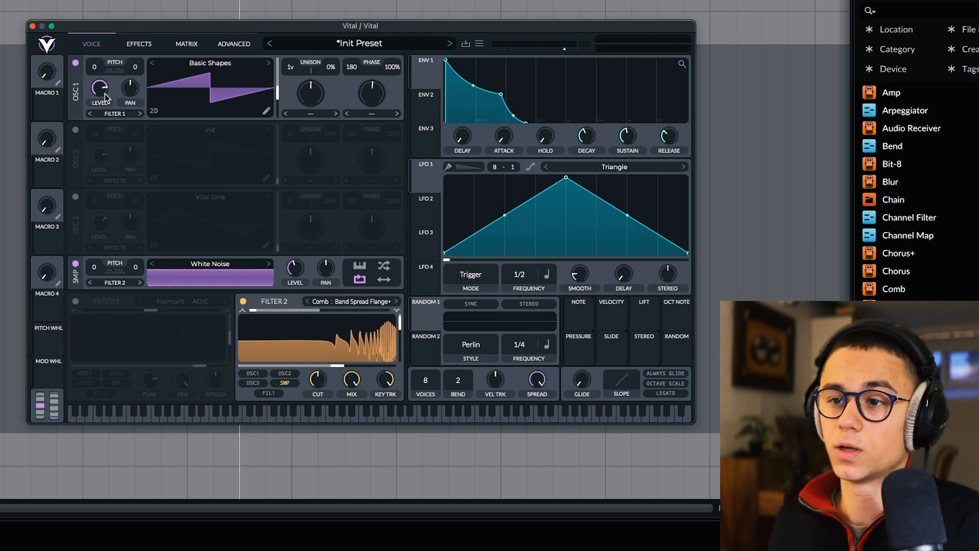
left_click(75, 301)
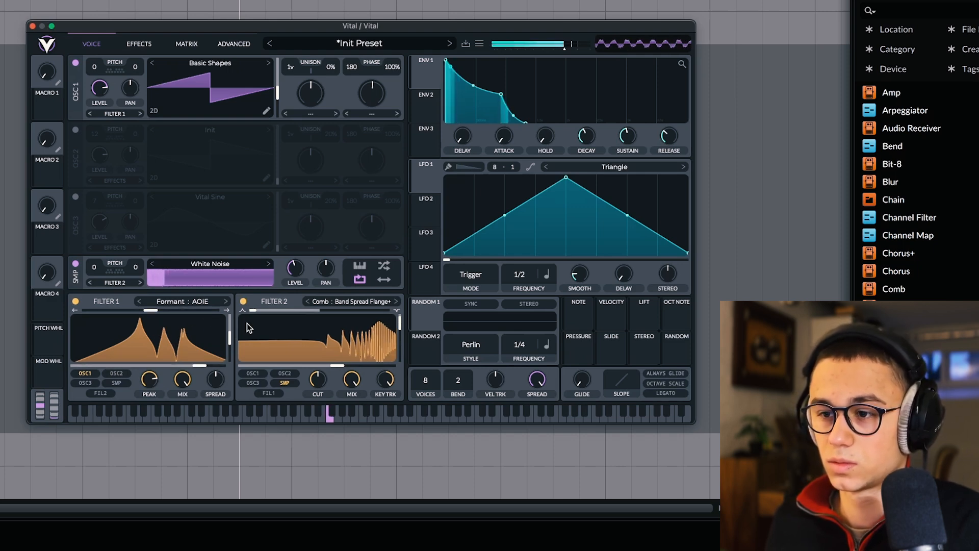
Raise oscillator 1's level and set the White Noise sampler's level to about 0.104.
mouse_move(93, 100)
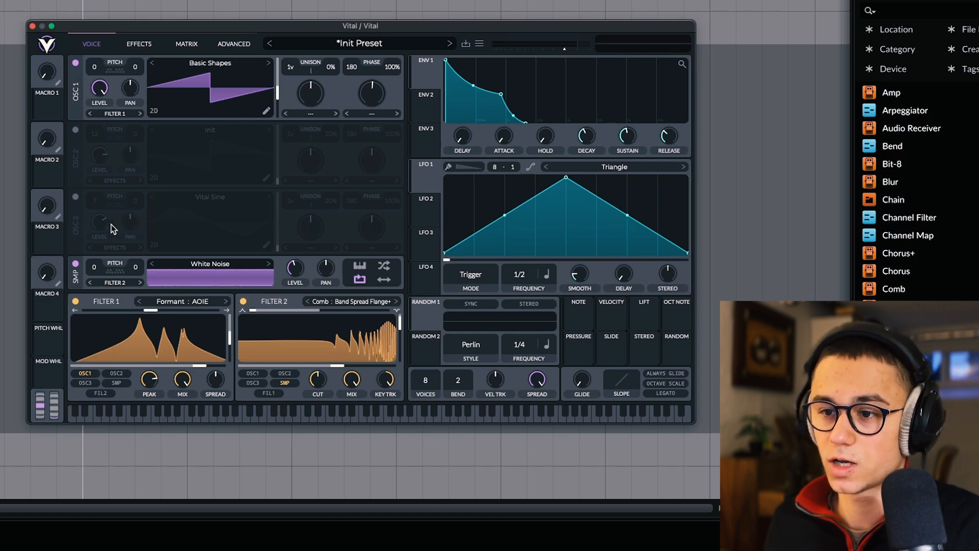
mouse_move(303, 271)
left_click_drag(300, 270, 297, 270)
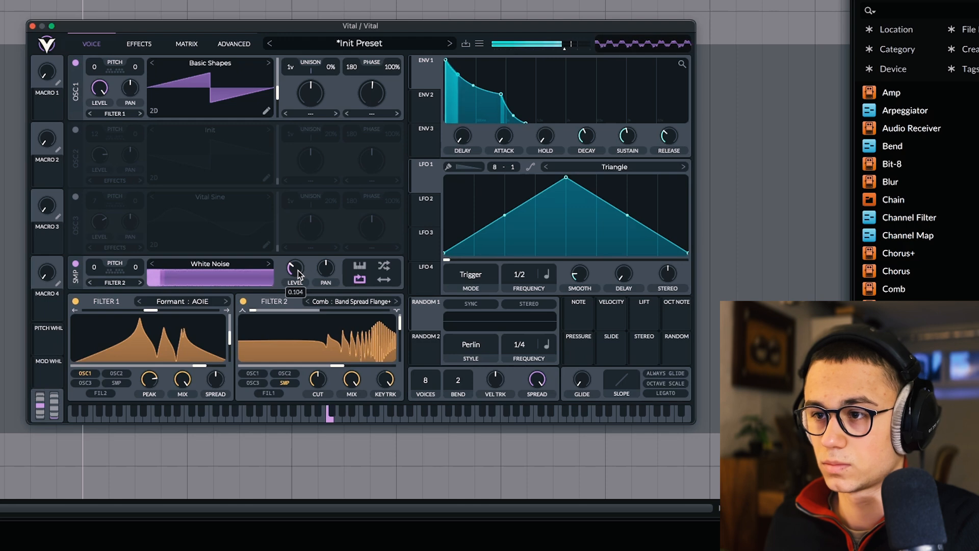
Reshape envelope 1 with a slightly longer attack, a shorter decay, a lower sustain, and a longer release.
left_click_drag(504, 137, 514, 113)
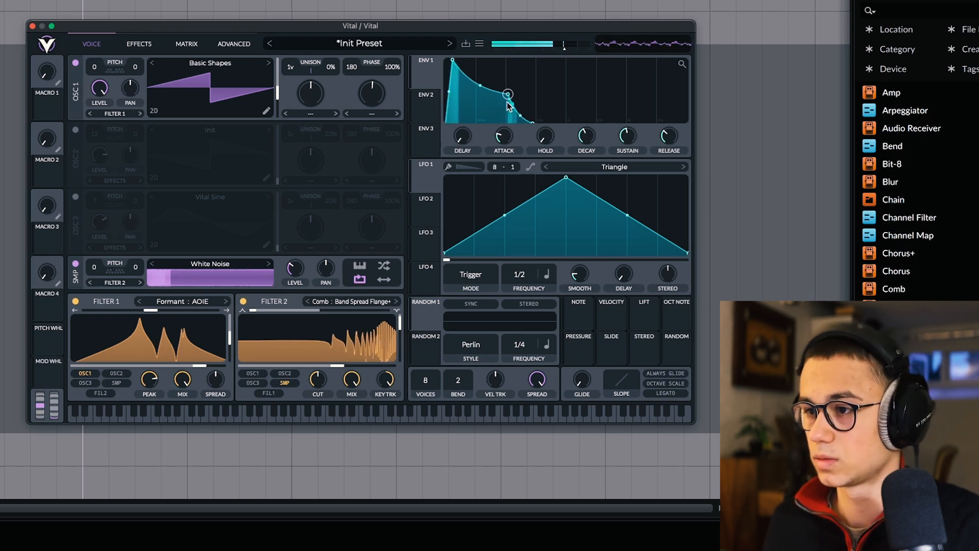
left_click_drag(510, 96, 478, 101)
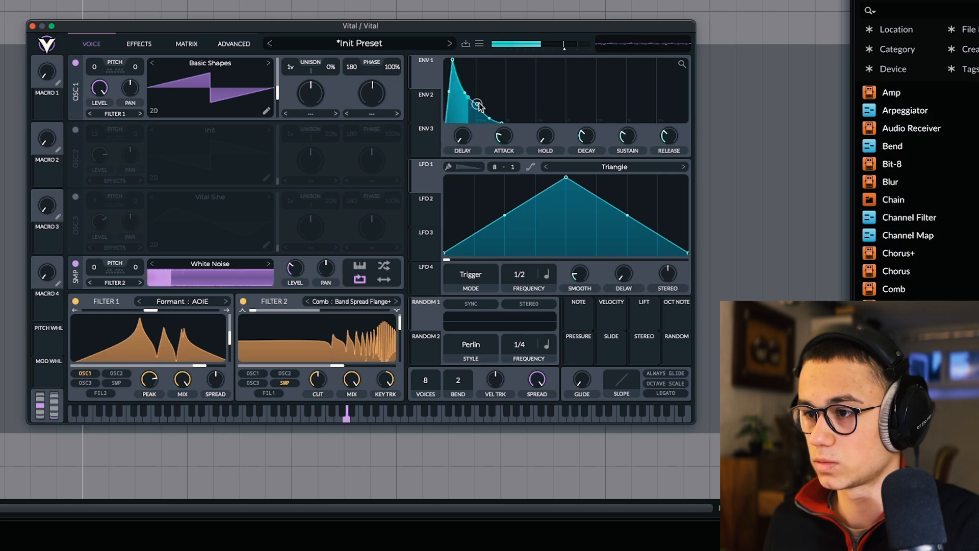
left_click_drag(477, 104, 470, 100)
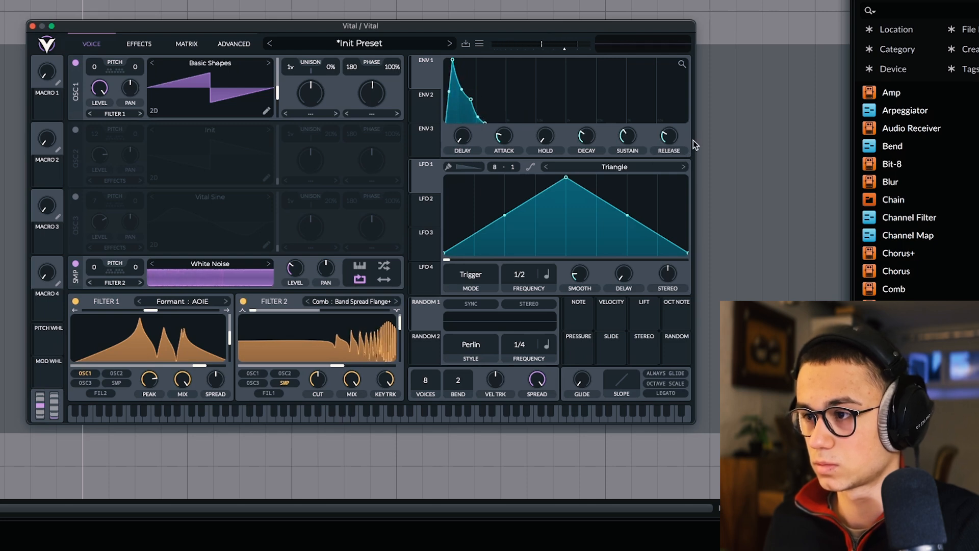
left_click_drag(675, 138, 680, 126)
left_click_drag(467, 104, 474, 105)
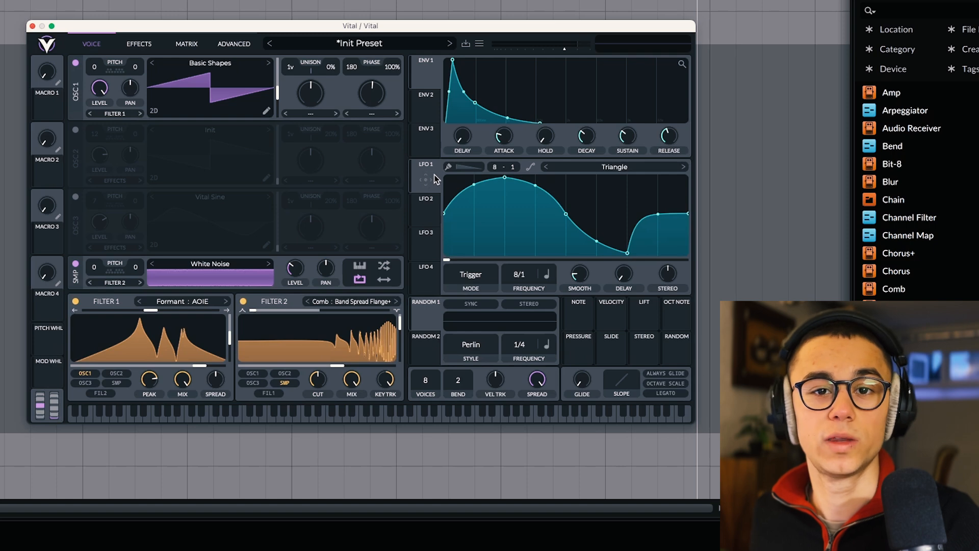
Modulate the levels of oscillator 1 and the sampler with LFO 1 at 1/4 frequency, and raise envelope 1's sustain.
left_click_drag(428, 184, 99, 76)
left_click_drag(526, 274, 526, 244)
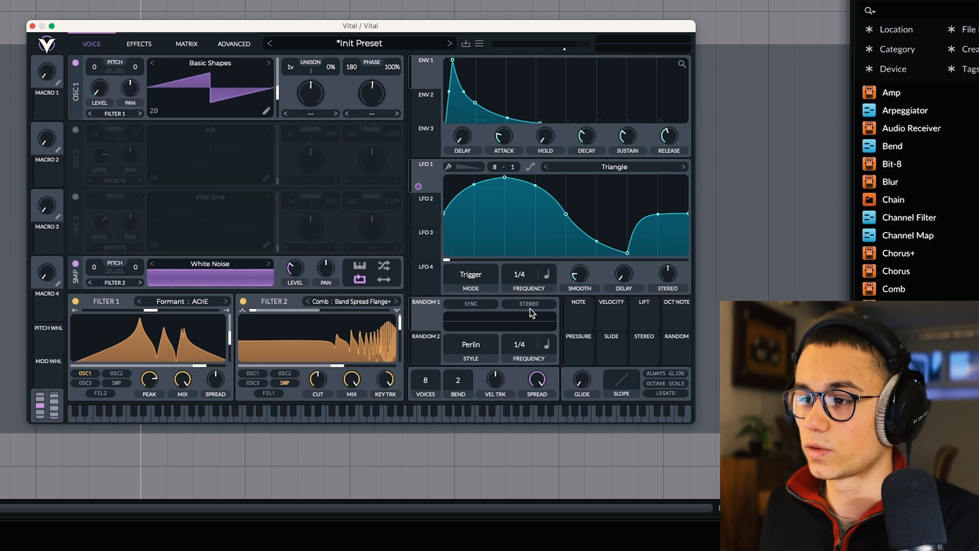
left_click_drag(452, 60, 490, 57)
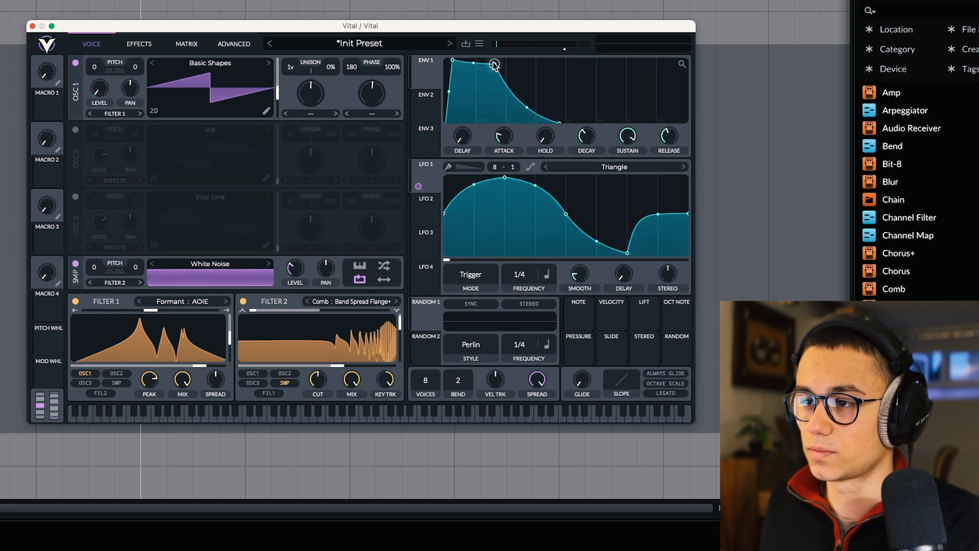
left_click_drag(418, 186, 295, 268)
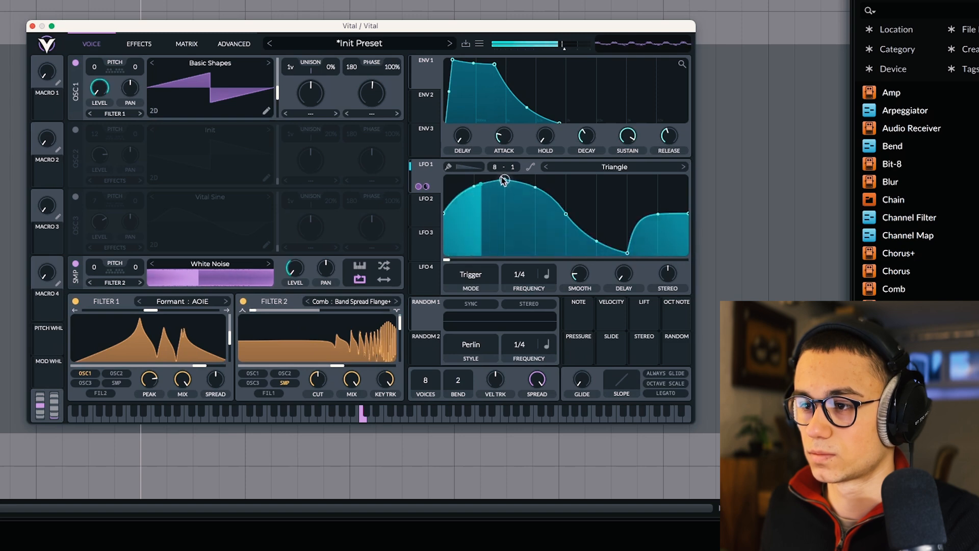
Redraw LFO 1's curve to fall from a high start to a low point at mid-cycle, followed by a sharp peak.
left_click_drag(504, 177, 491, 252)
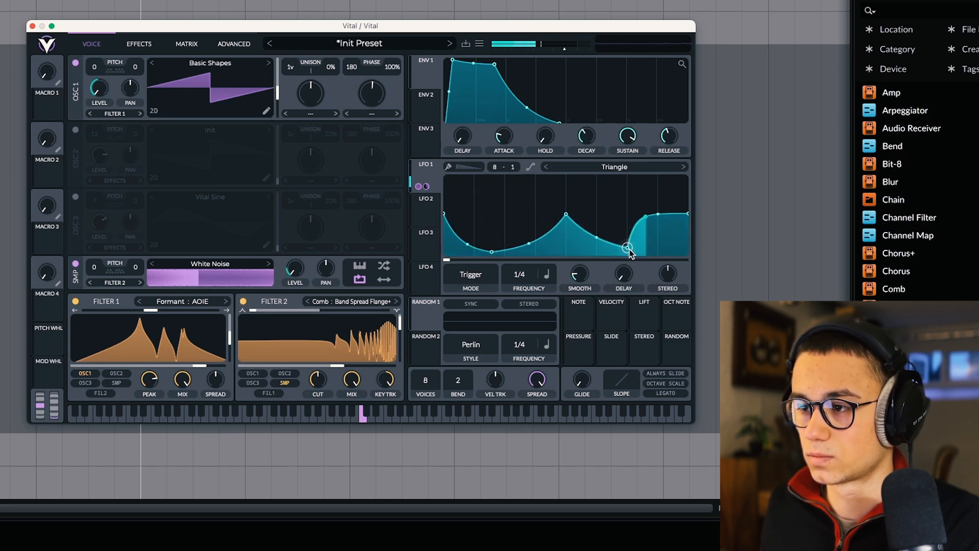
left_click_drag(627, 252, 628, 191)
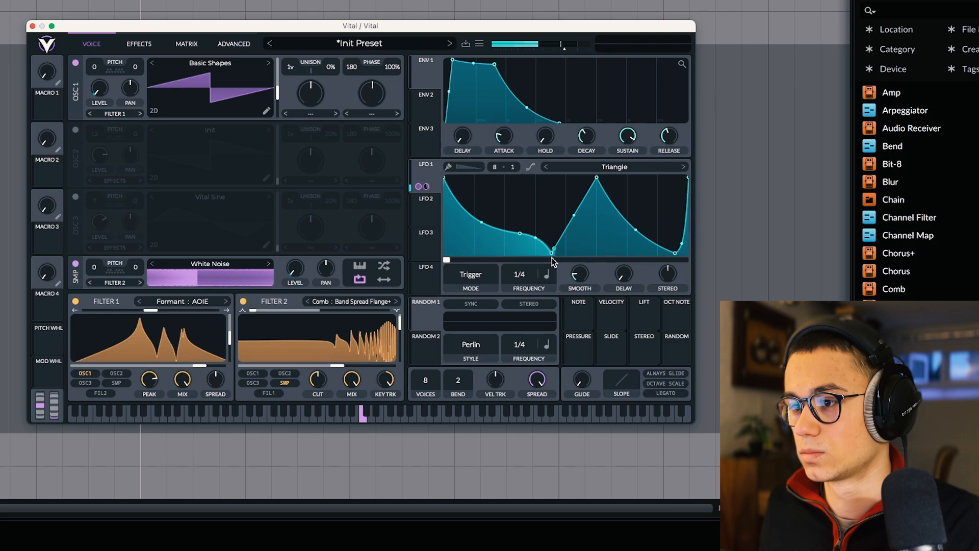
left_click_drag(552, 255, 565, 253)
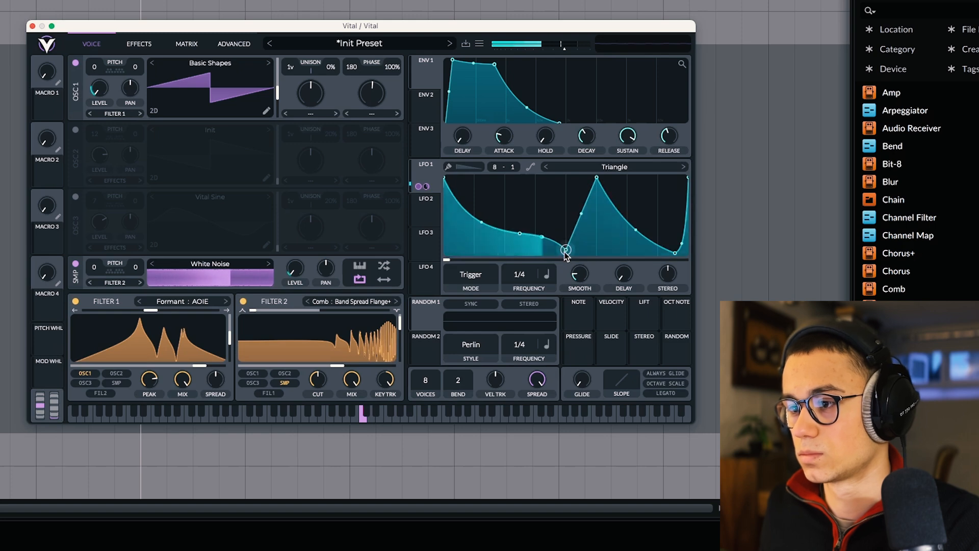
left_click_drag(596, 177, 603, 168)
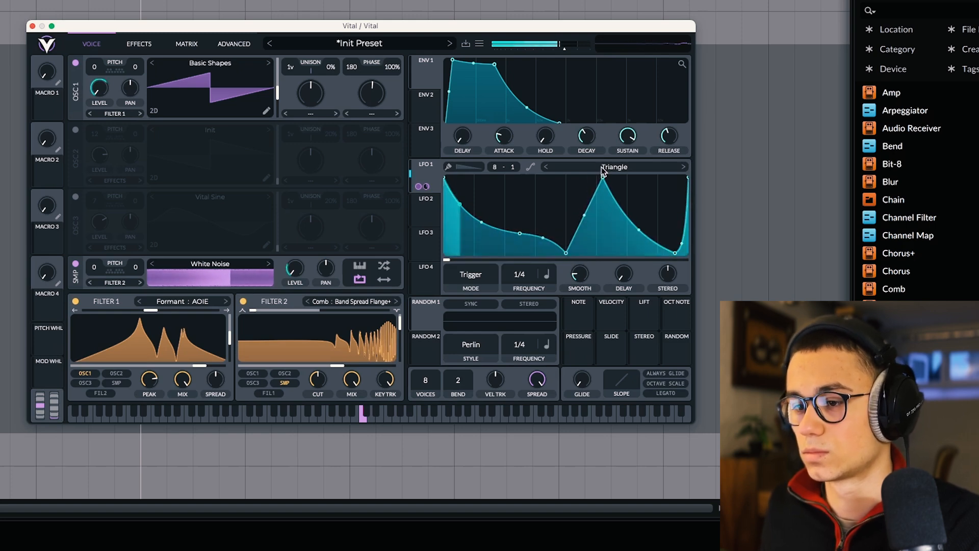
Assign LFO 1 to filter 1's peak and lowered cutoff, and to filter 2's cut.
left_click_drag(422, 186, 145, 380)
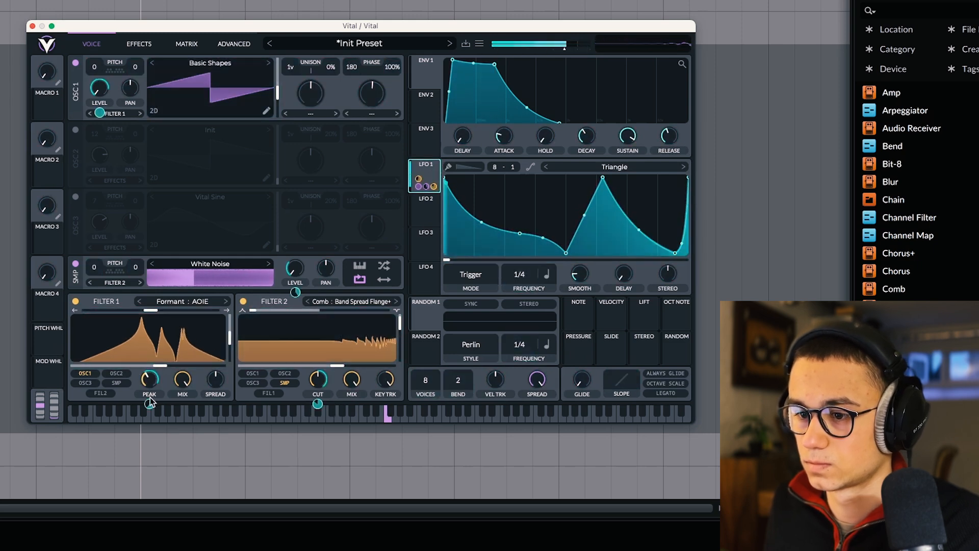
left_click_drag(338, 224, 80, 364)
left_click_drag(150, 355, 150, 371)
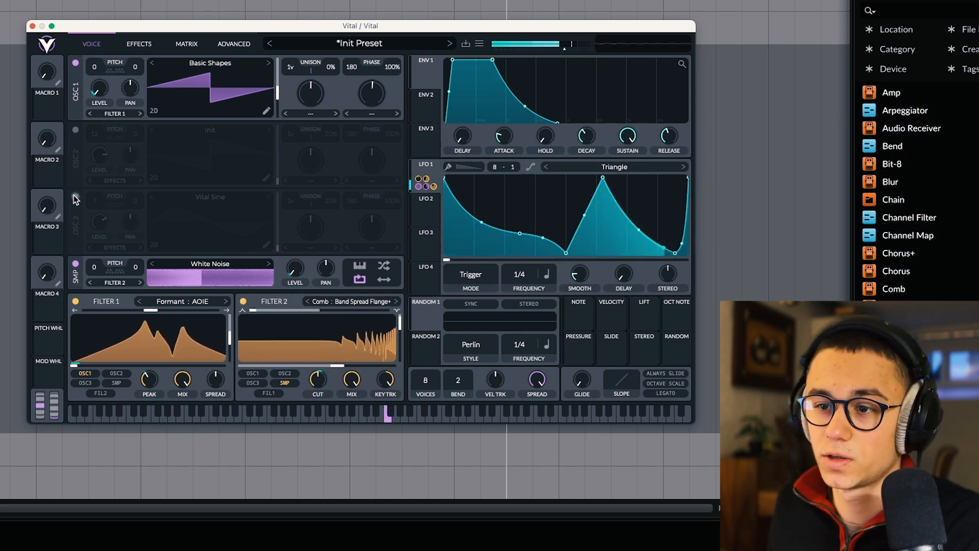
Enable oscillator 3, modulate its lowered level with LFO 1, and set its unison to 8 voices with 6% detune.
left_click(75, 197)
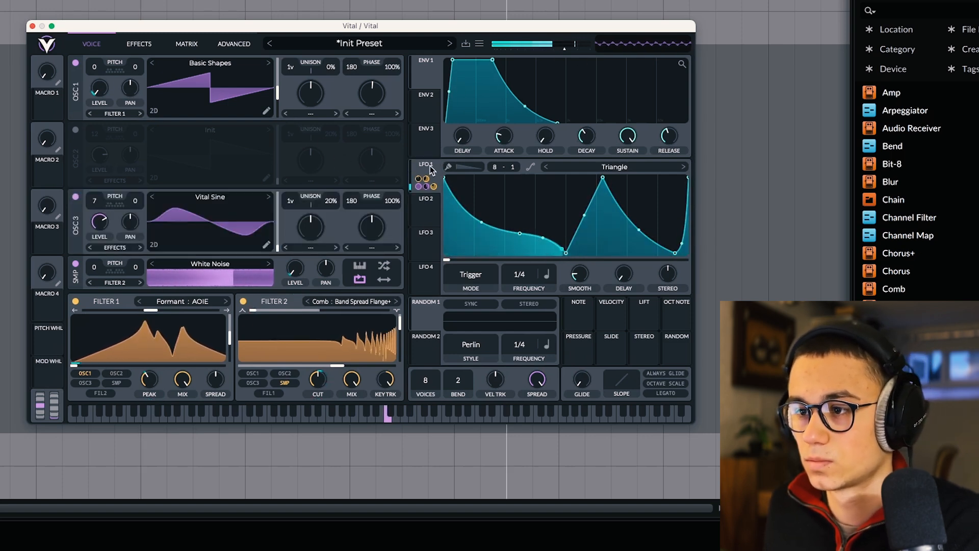
left_click_drag(426, 182, 105, 220)
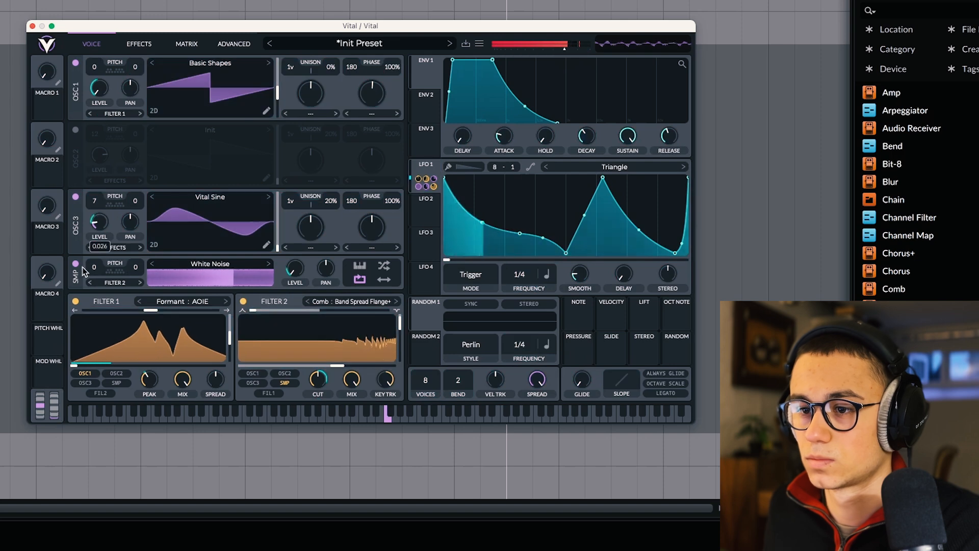
mouse_move(99, 246)
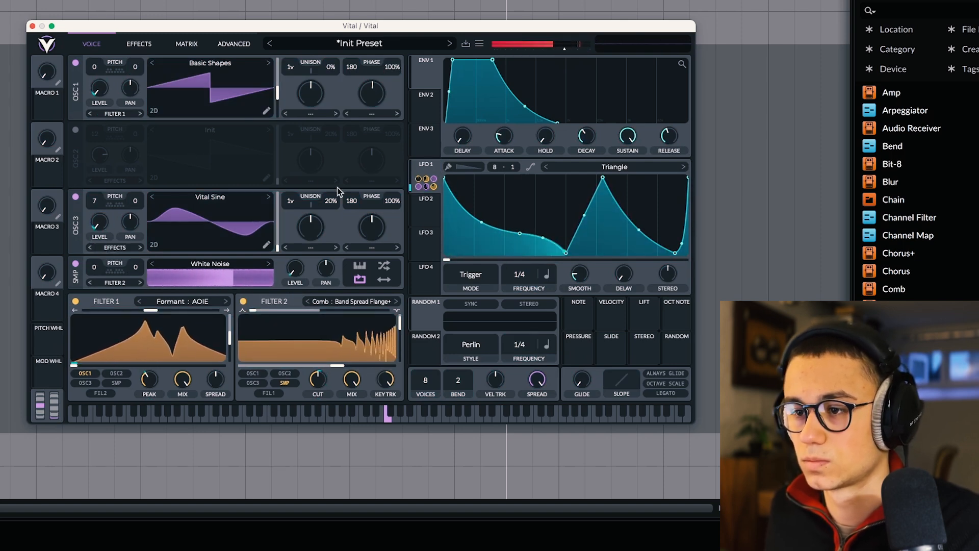
left_click_drag(288, 201, 295, 141)
left_click_drag(334, 197, 331, 221)
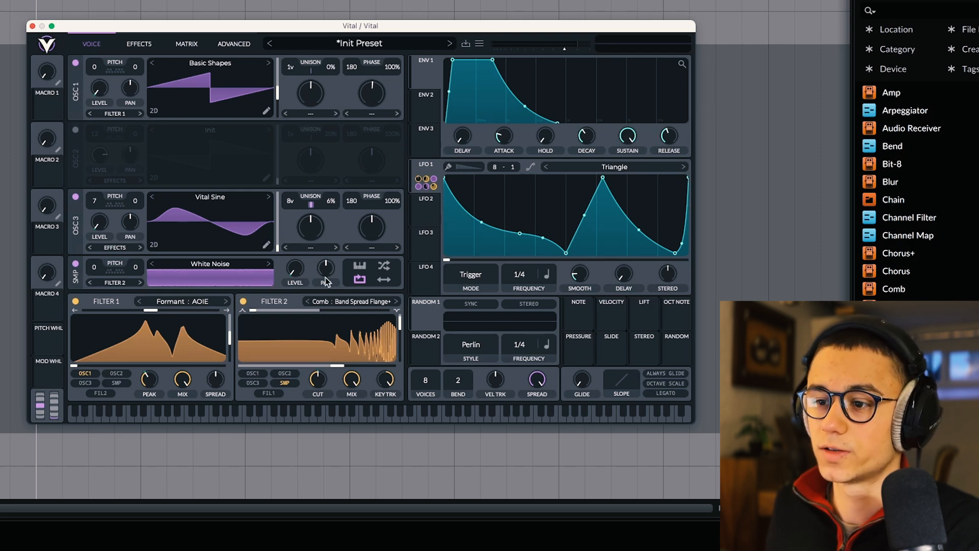
Bypass filters 1 and 2 to compare the unfiltered sound, and switch both filters back on.
left_click(428, 169)
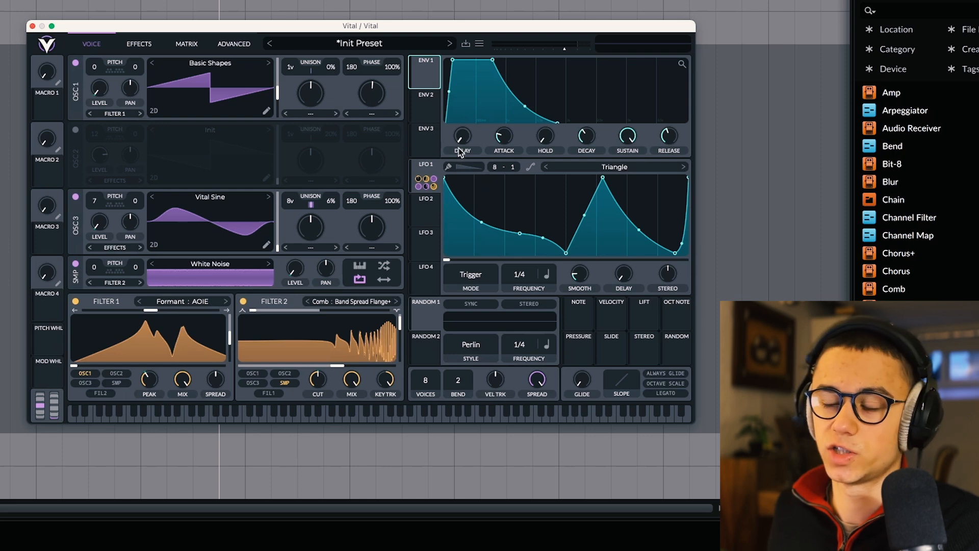
left_click(76, 303)
left_click(243, 302)
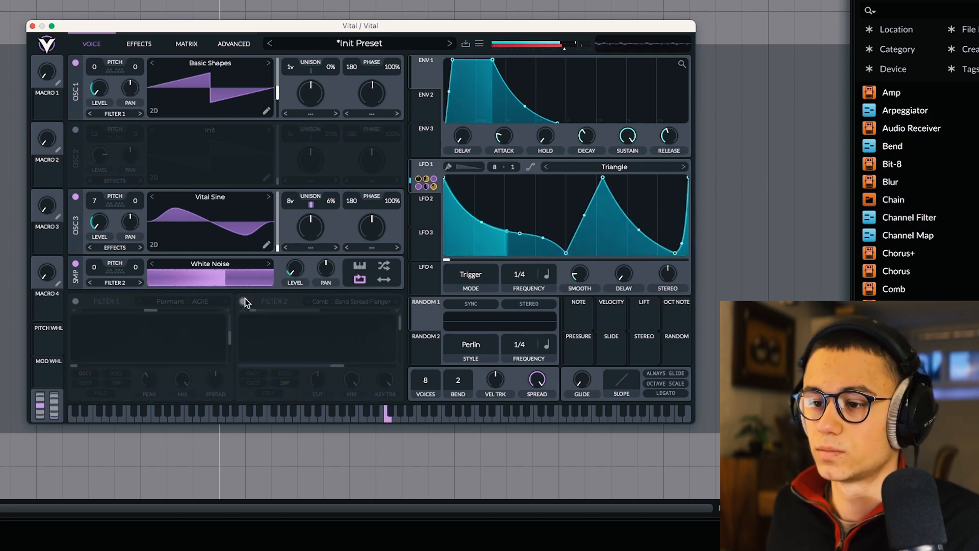
left_click(243, 302)
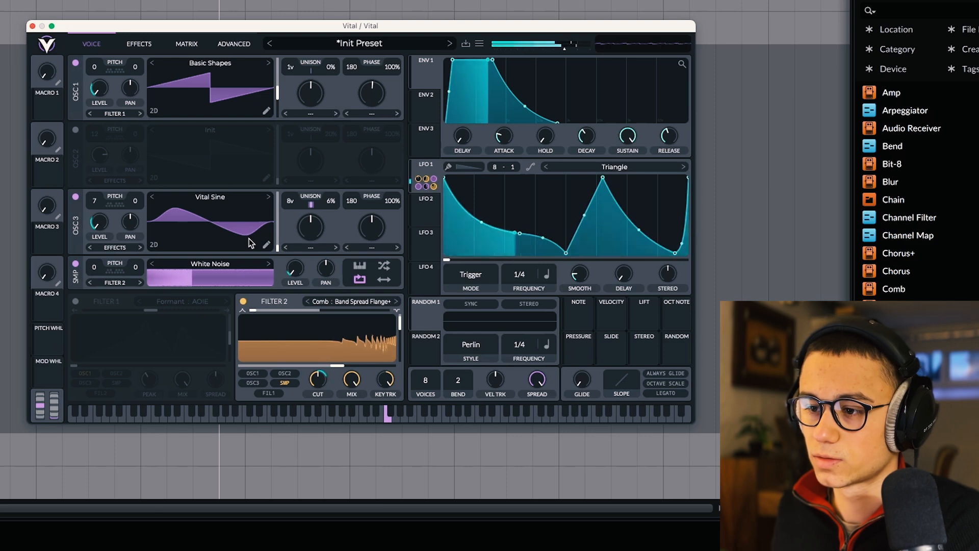
left_click(76, 301)
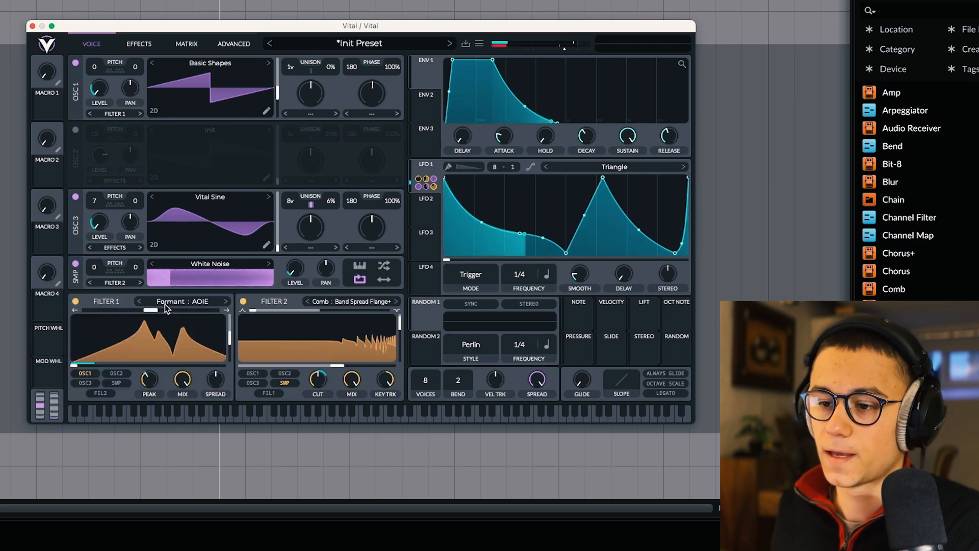
left_click(84, 373)
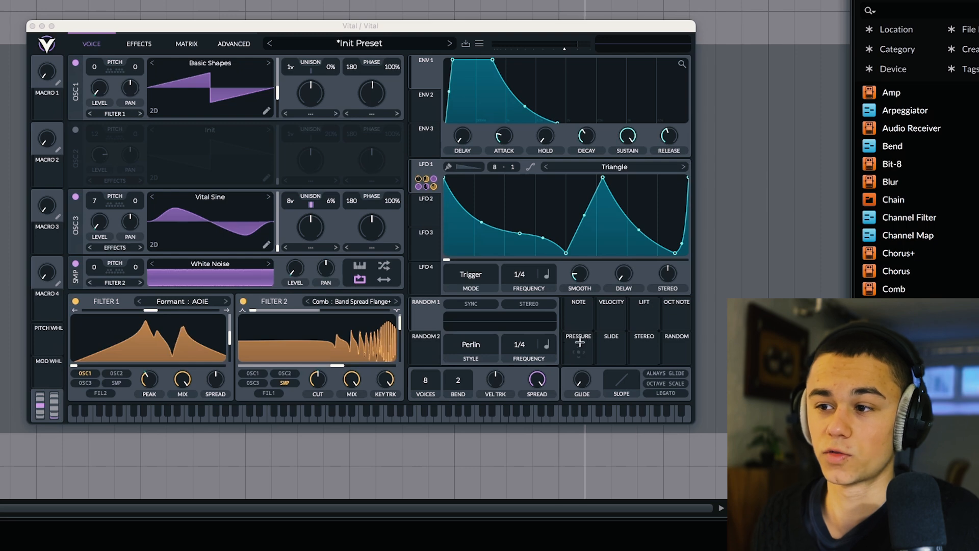
Set the random modulator's frequency to 1/8 and try routing Random 1 to oscillator 1's pan.
left_click(425, 346)
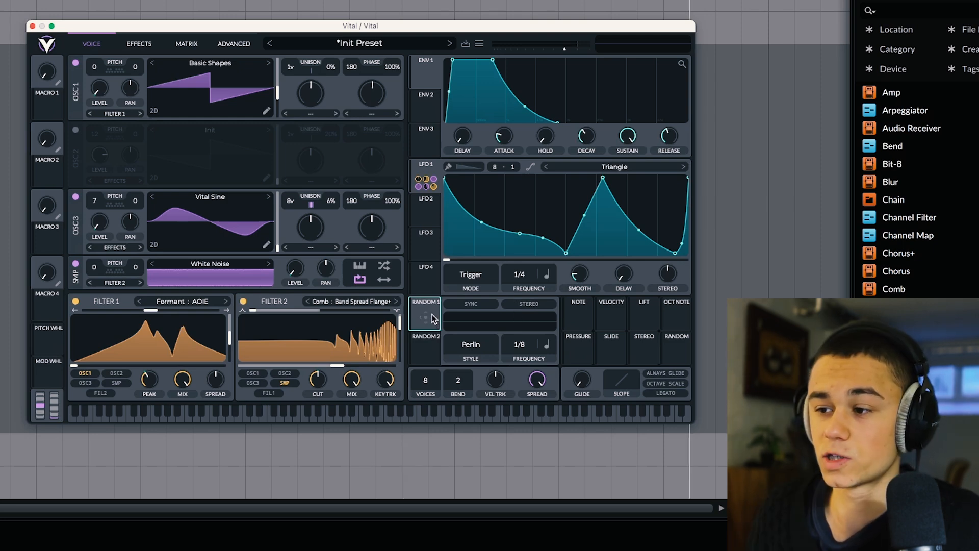
left_click_drag(426, 317, 136, 83)
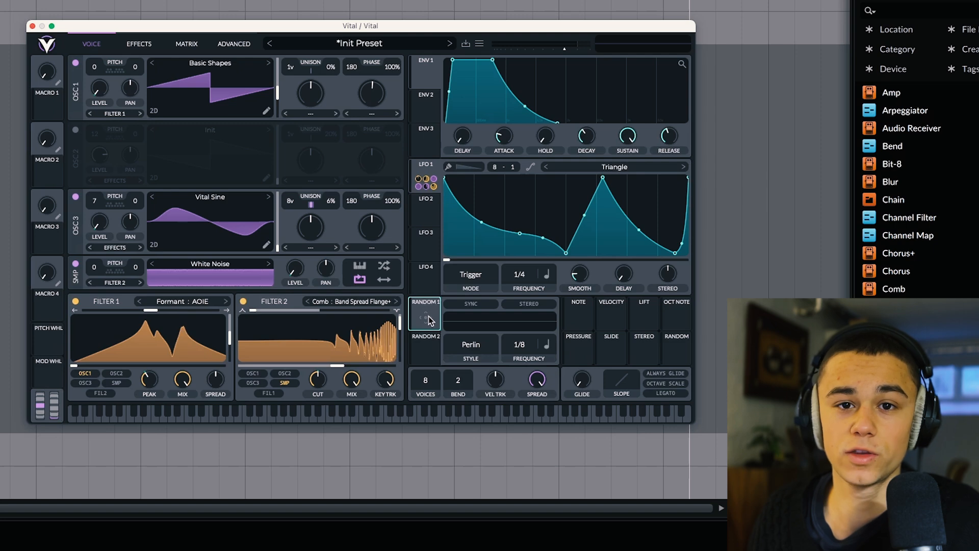
mouse_move(427, 315)
left_mouse_down()
mouse_move(93, 376)
mouse_move(137, 377)
mouse_move(473, 282)
mouse_move(502, 136)
mouse_move(446, 236)
mouse_move(579, 274)
mouse_move(423, 311)
mouse_move(424, 320)
left_mouse_up()
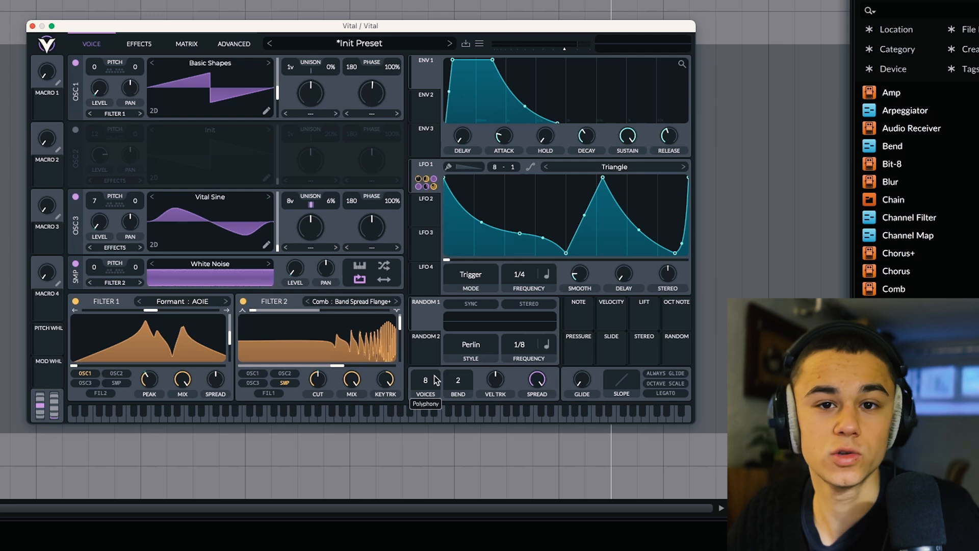
Examine the polyphony, pitch bend range, pitch wheel, and stereo spread controls.
left_click_drag(435, 380, 433, 399)
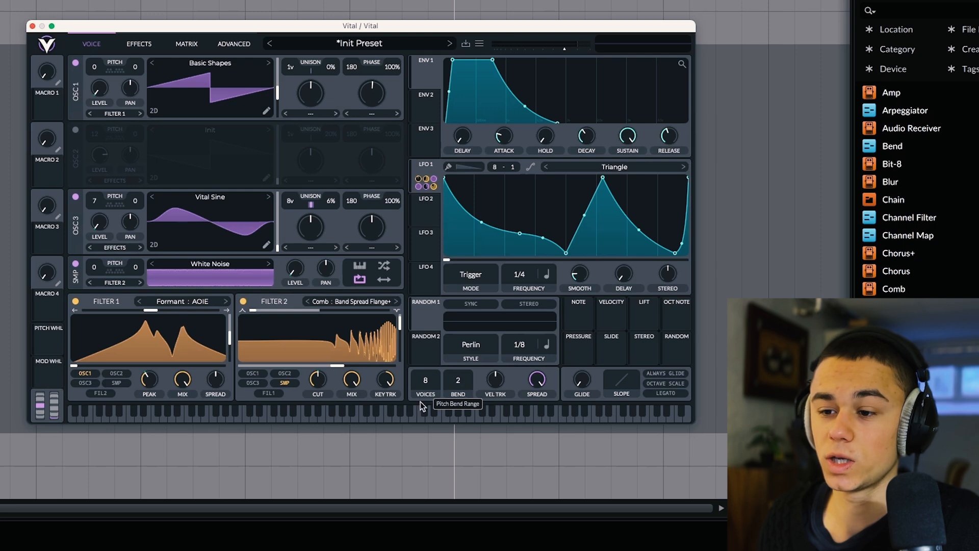
left_click_drag(41, 409, 42, 406)
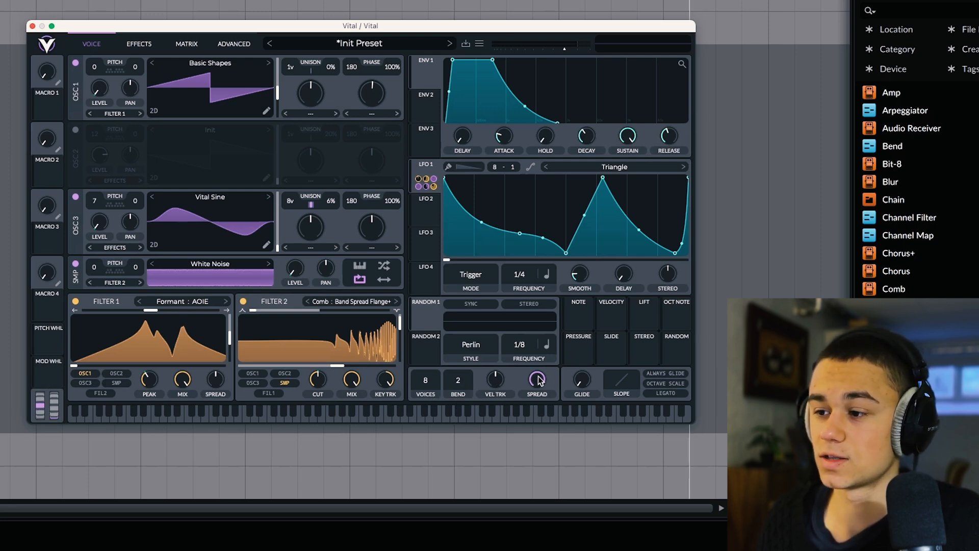
mouse_move(543, 378)
left_click_drag(540, 380, 540, 449)
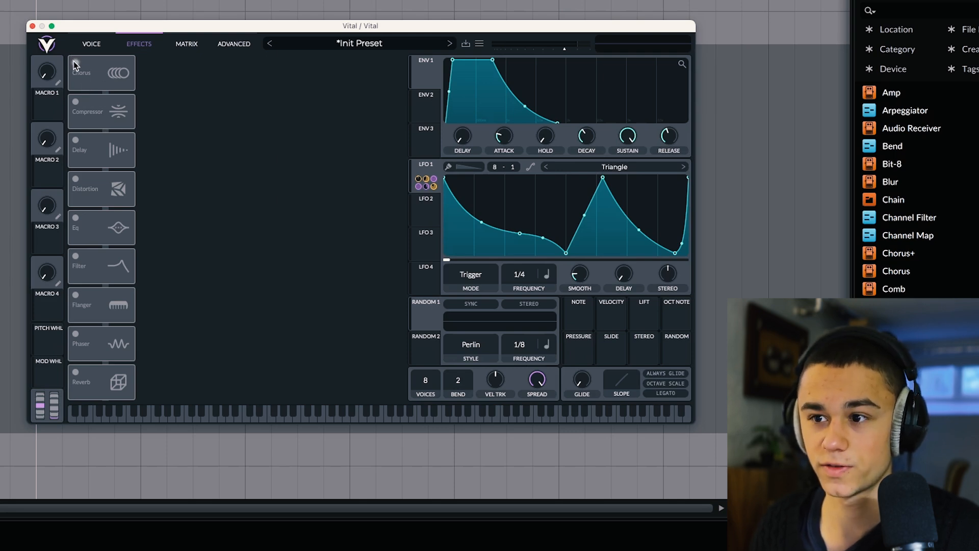
Enable the chorus and a compressor in Multiband mode, and adjust the compressor's mix and middle band gain.
left_click(75, 62)
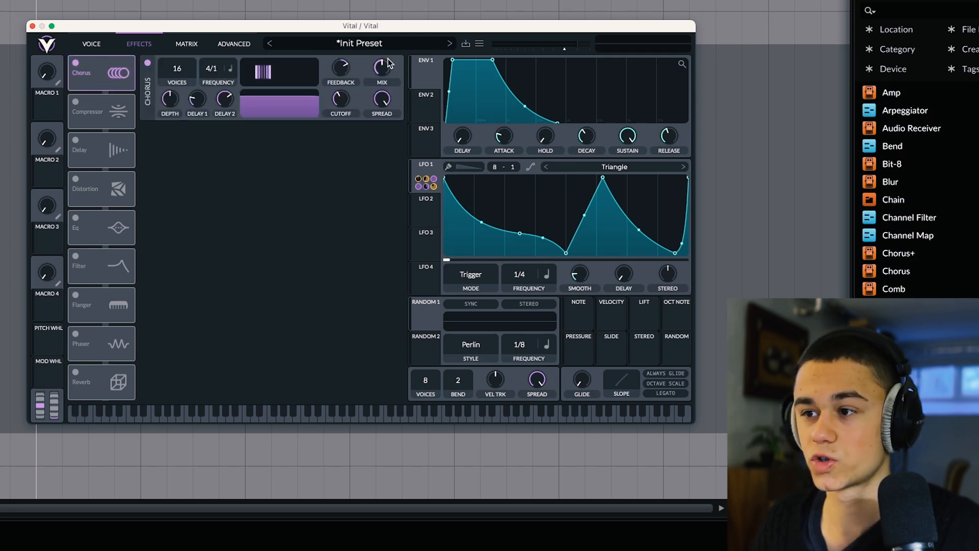
left_click(75, 102)
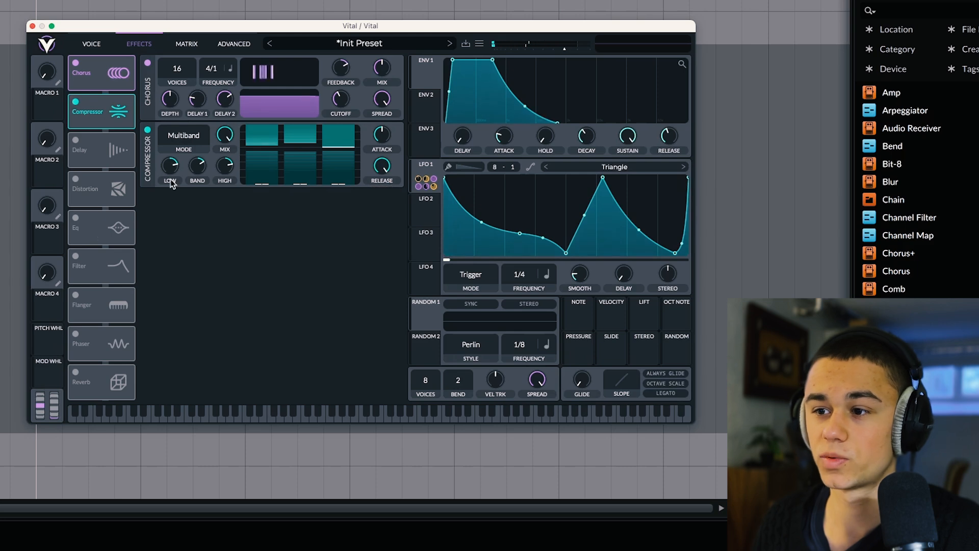
left_click(184, 136)
left_click(188, 192)
left_click(184, 136)
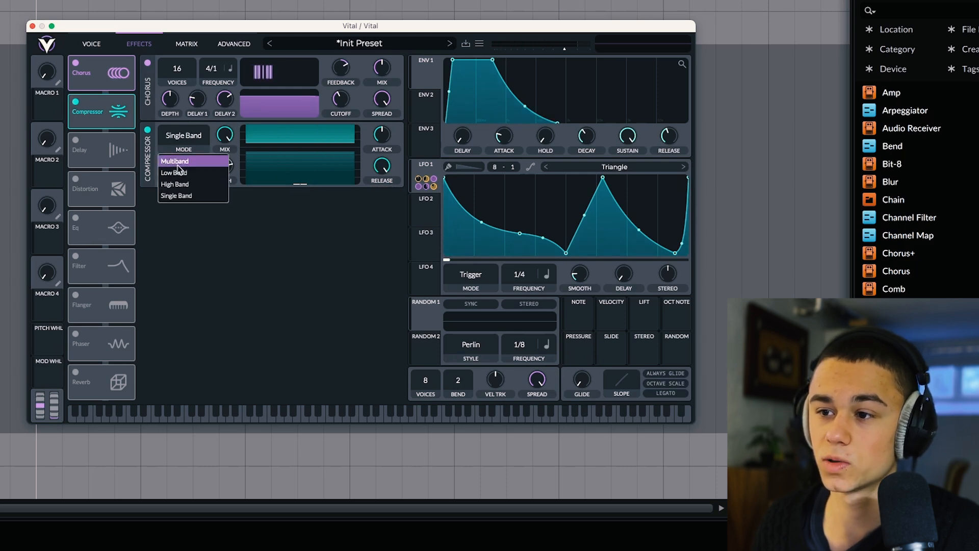
left_click(192, 159)
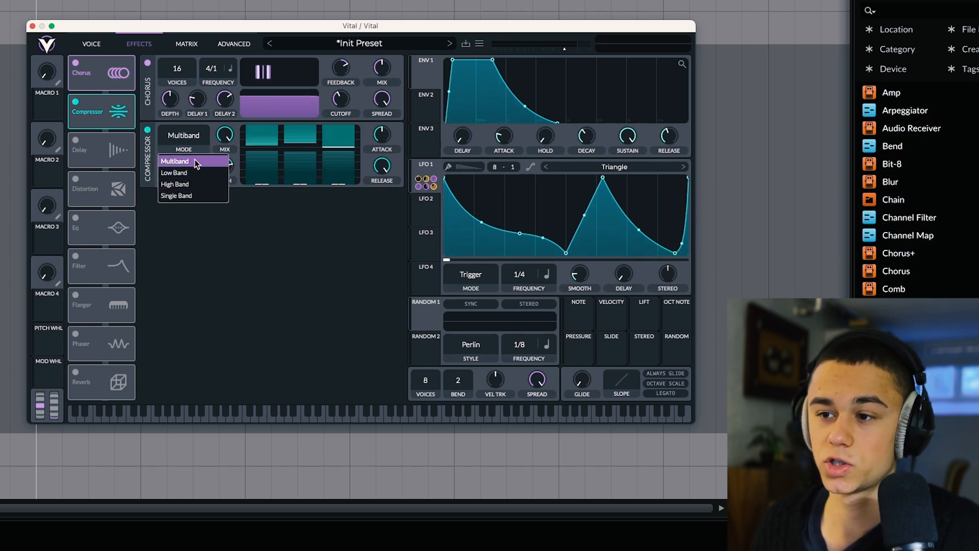
left_click(196, 161)
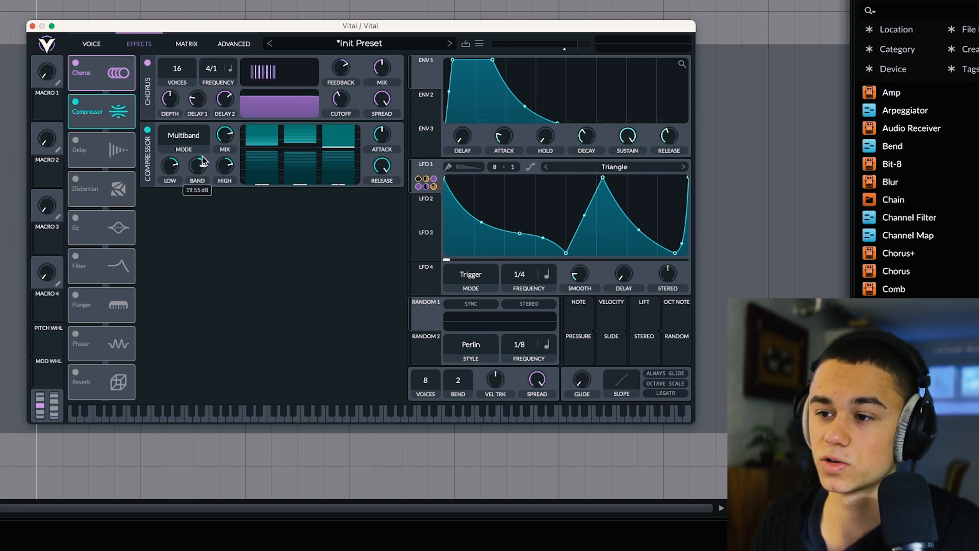
left_click_drag(203, 163, 202, 172)
Try out the delay effect, and enable the distortion with the Down Sample type and a reduced mix.
left_click(75, 140)
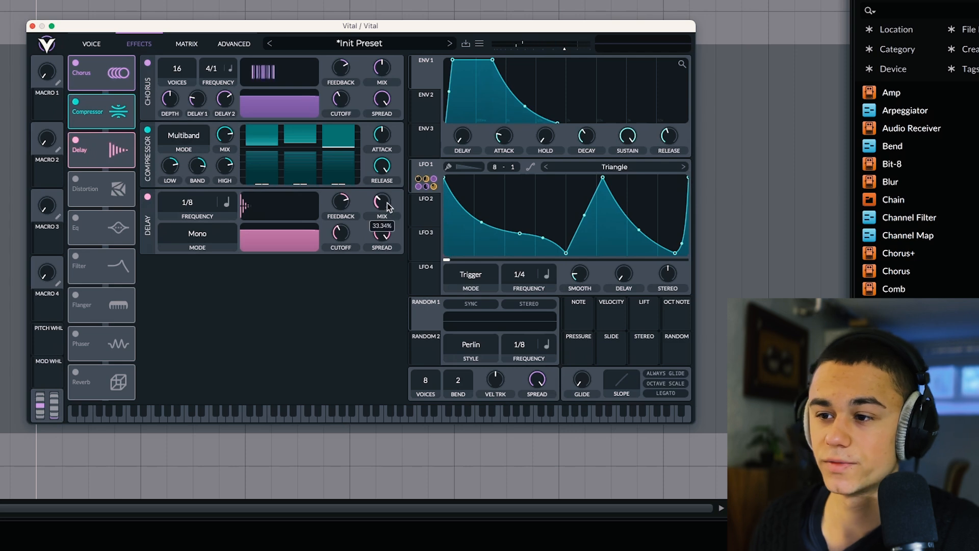
left_click(76, 140)
left_click(117, 190)
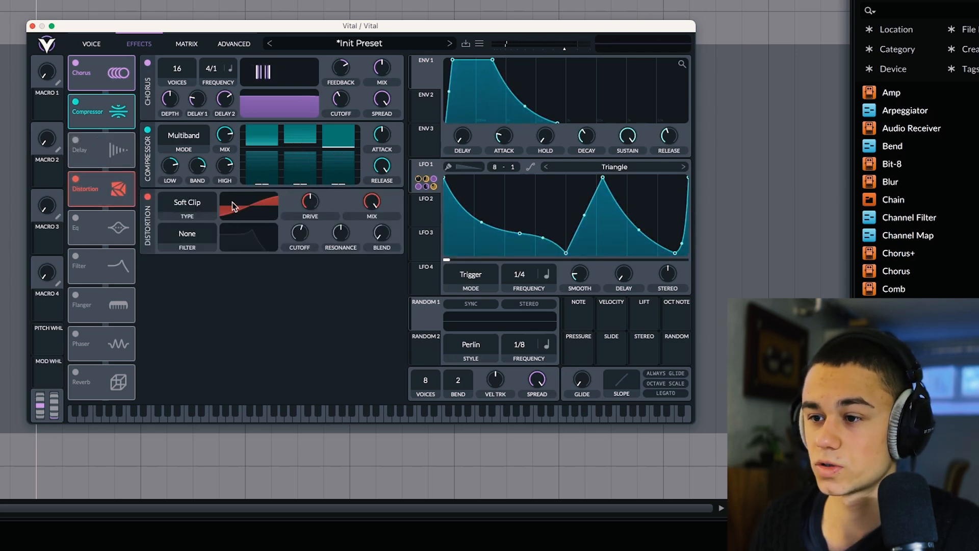
left_click(187, 203)
left_click(198, 285)
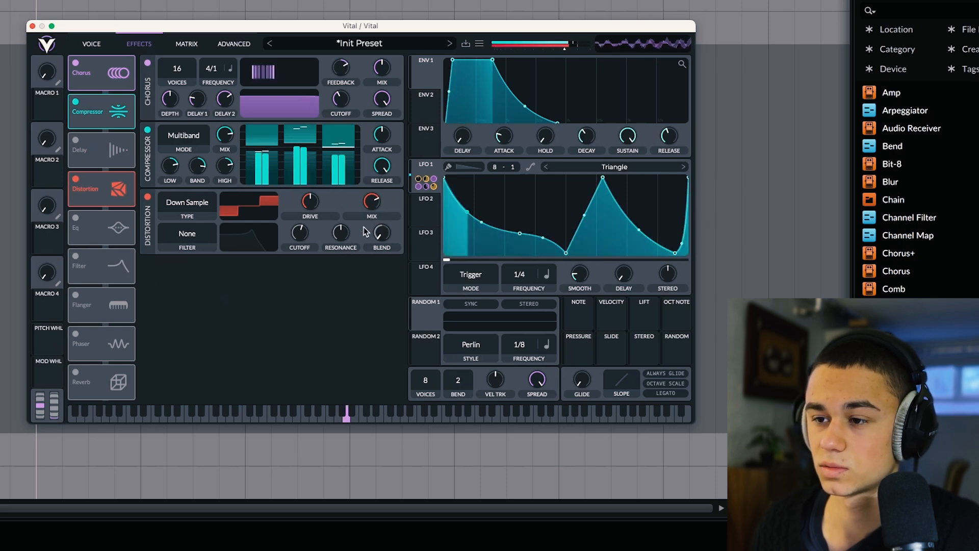
Enable the EQ effect with slight cuts on its low and middle bands, and move it to the front of the effects chain.
left_click(76, 218)
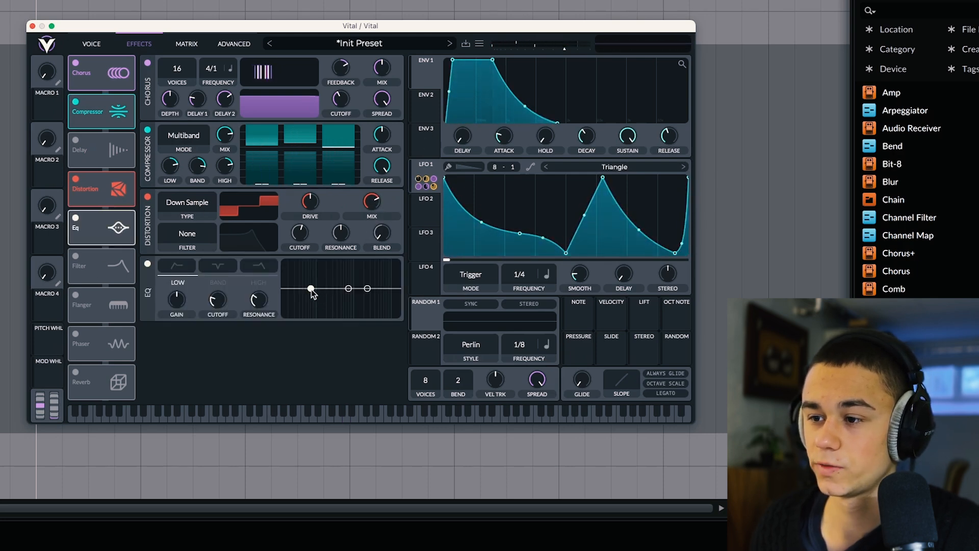
left_click_drag(311, 289, 312, 298)
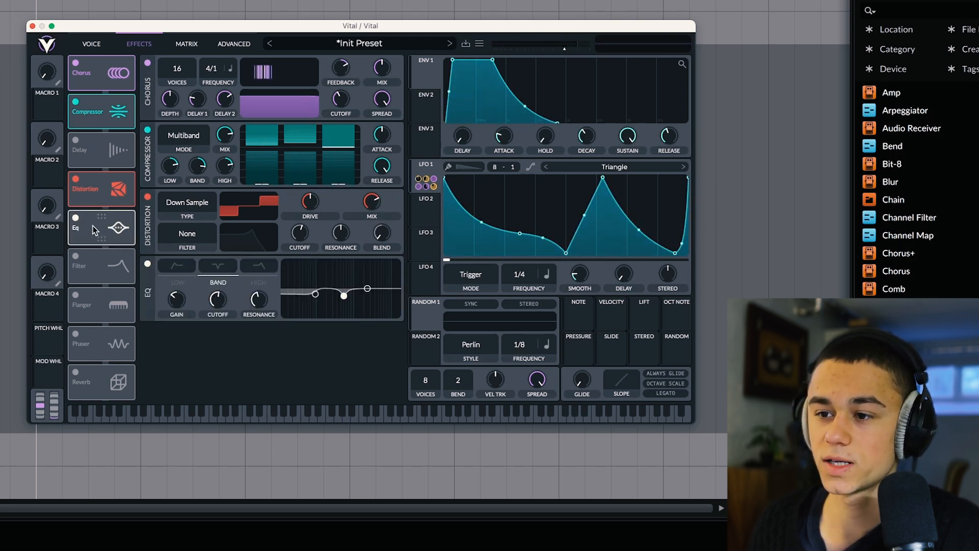
left_click_drag(98, 227, 110, 84)
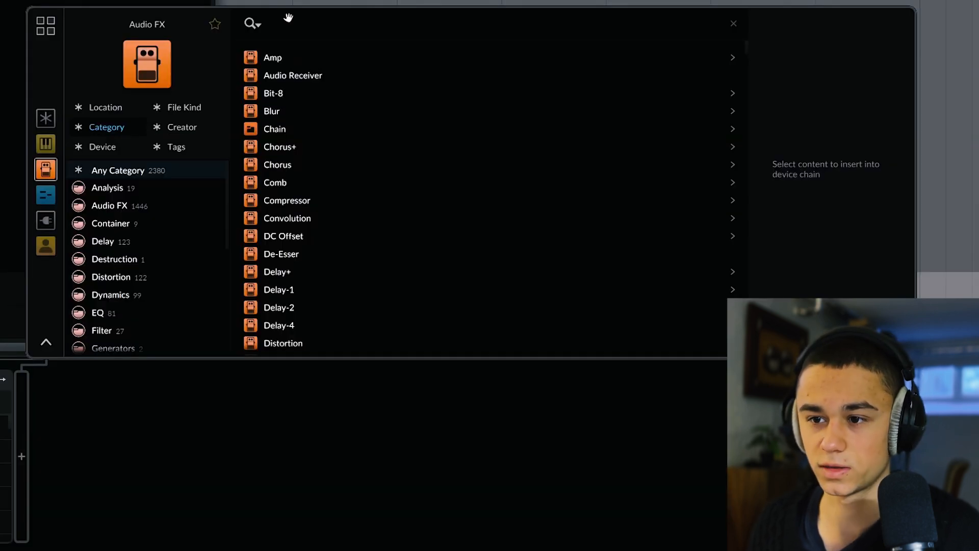
Switch to the host's device browser, insert EQ+ after Vital in the device chain, and adjust its frequency bands.
left_click(295, 23)
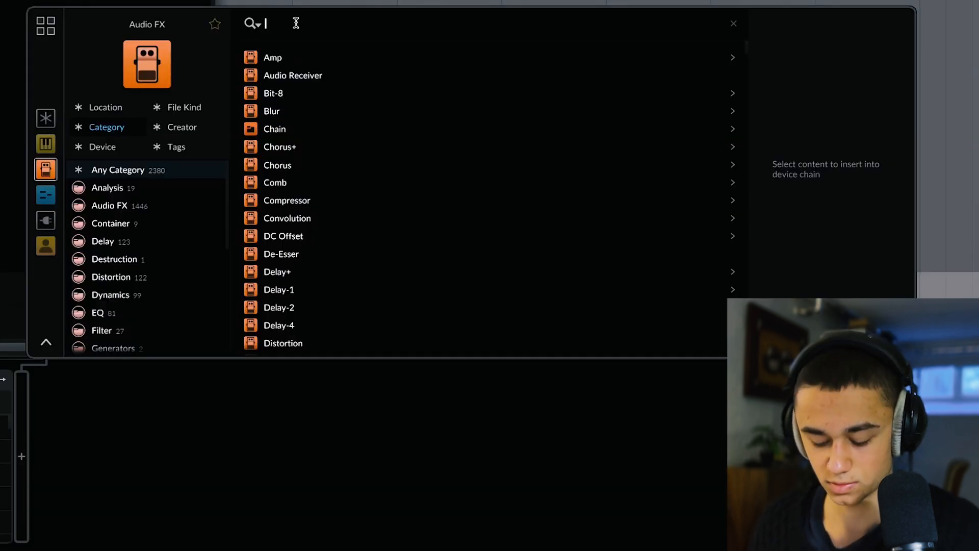
type("eq")
key("Return")
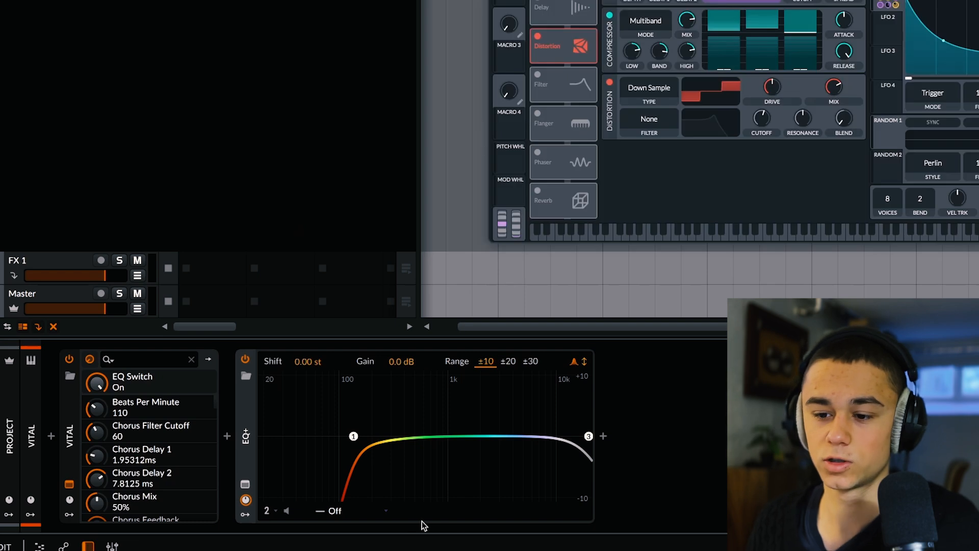
left_click_drag(403, 448, 393, 449)
left_click_drag(463, 445, 529, 423)
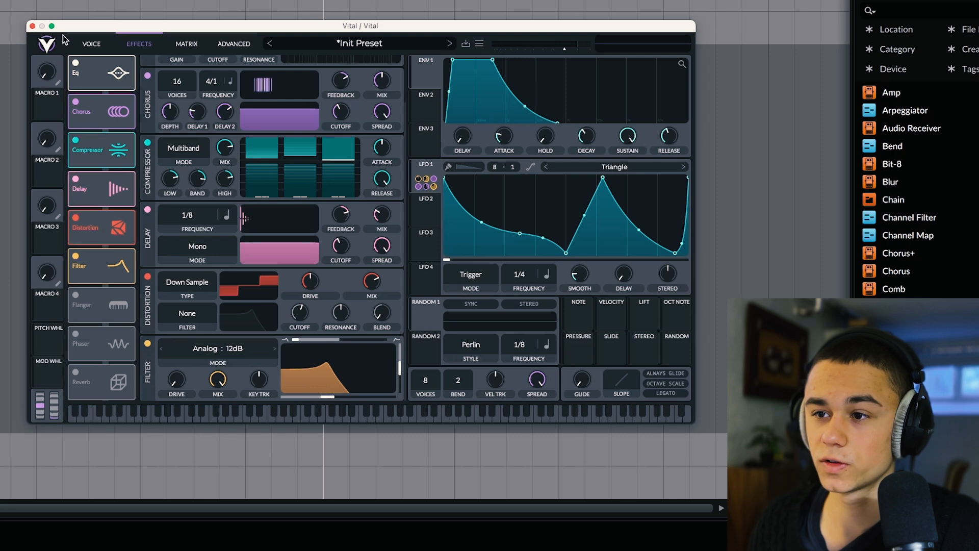
Assign envelope 1 to the effects filter's lowered cutoff, and move that filter to the front of the effects chain.
left_click(91, 43)
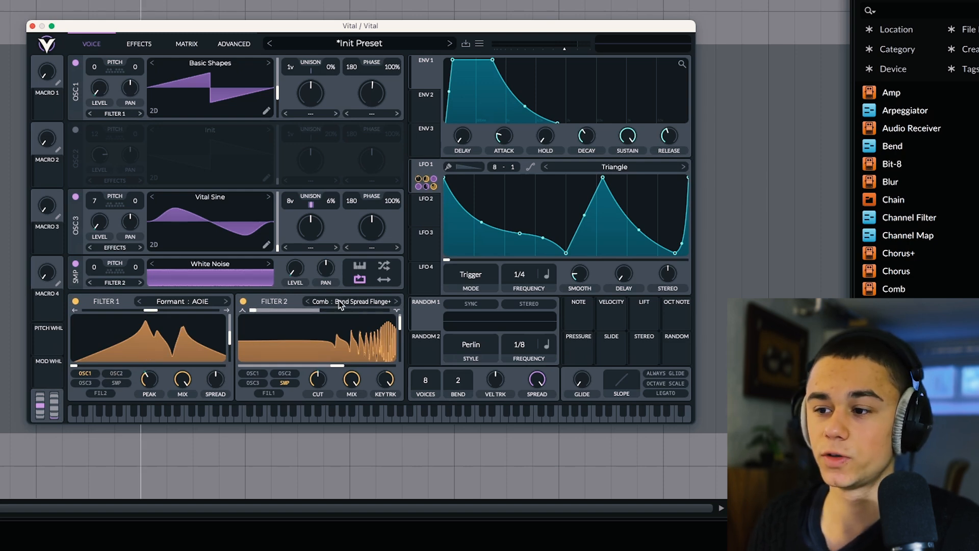
left_click(140, 44)
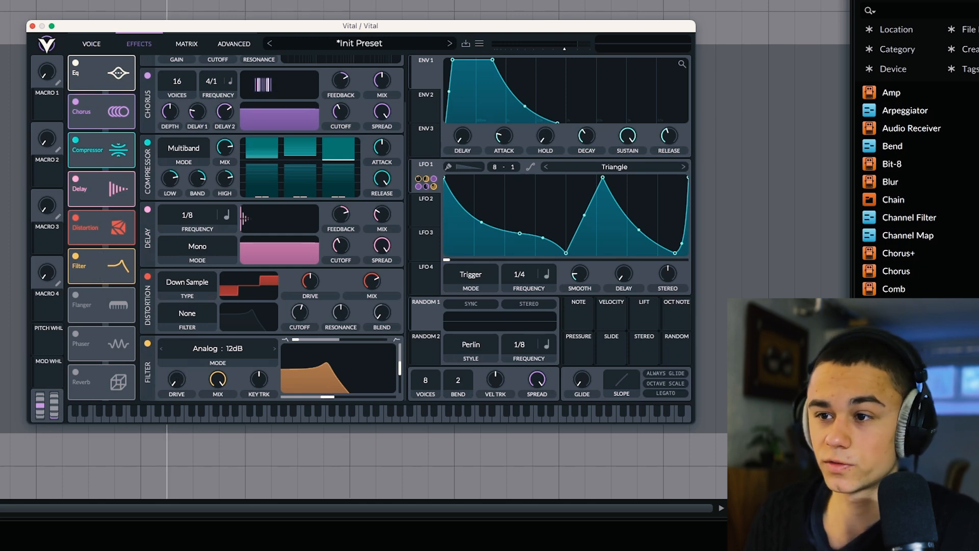
left_click(91, 44)
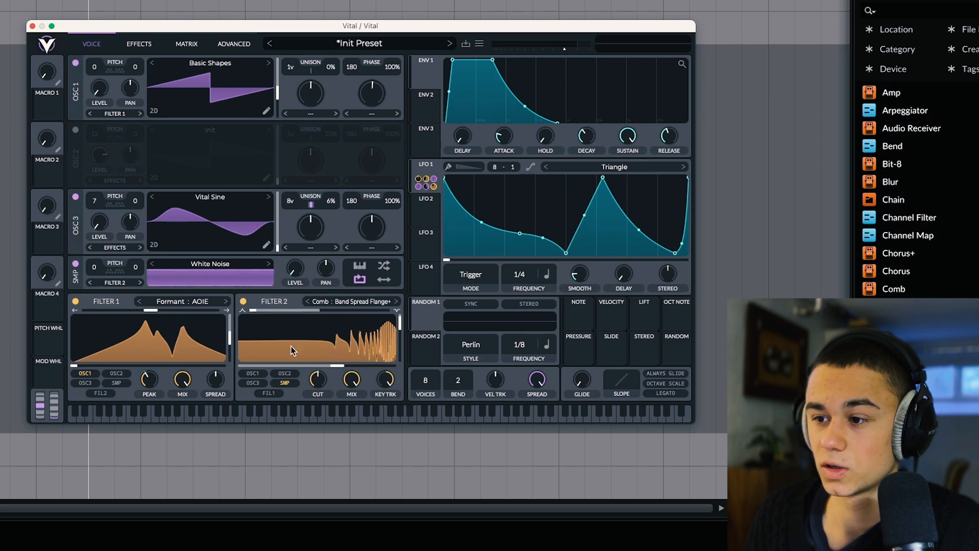
left_click(139, 44)
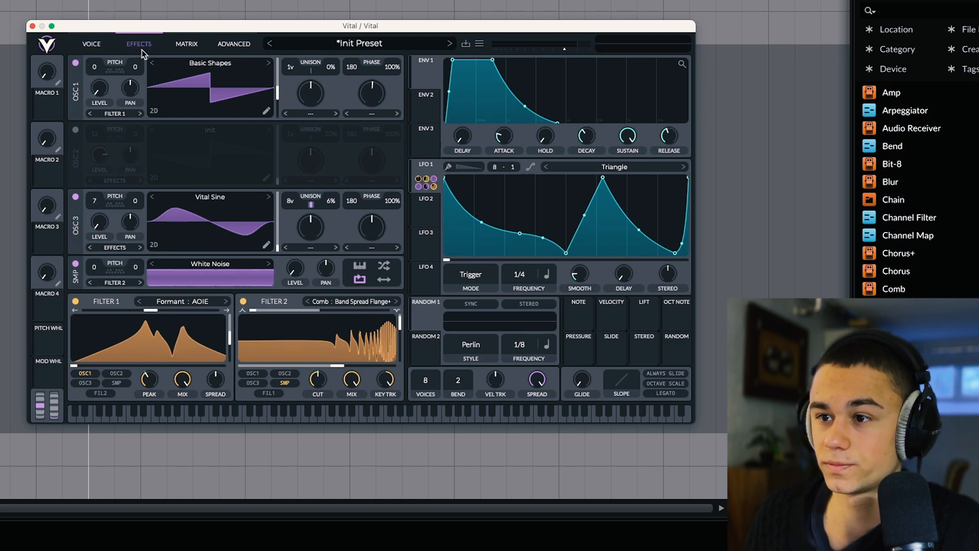
left_click_drag(431, 72, 338, 381)
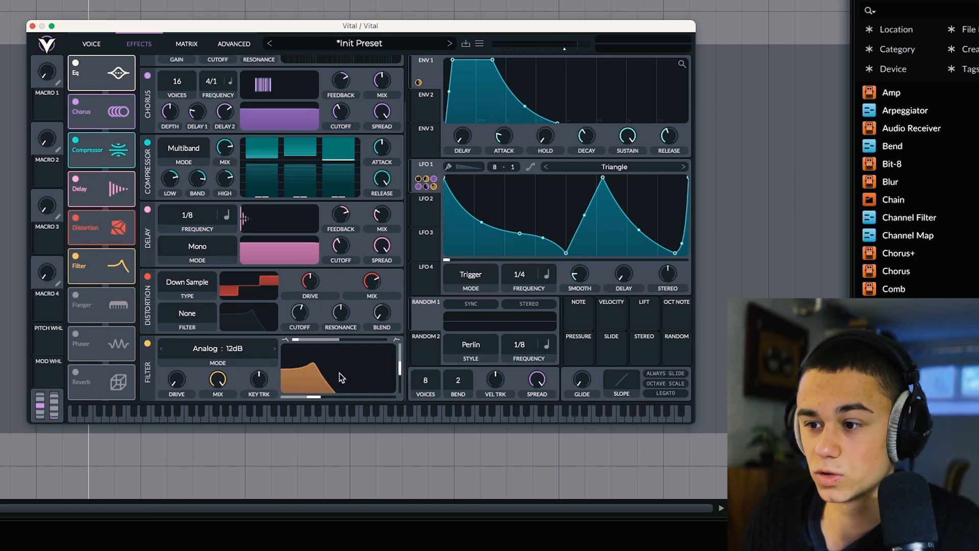
left_click_drag(114, 266, 117, 76)
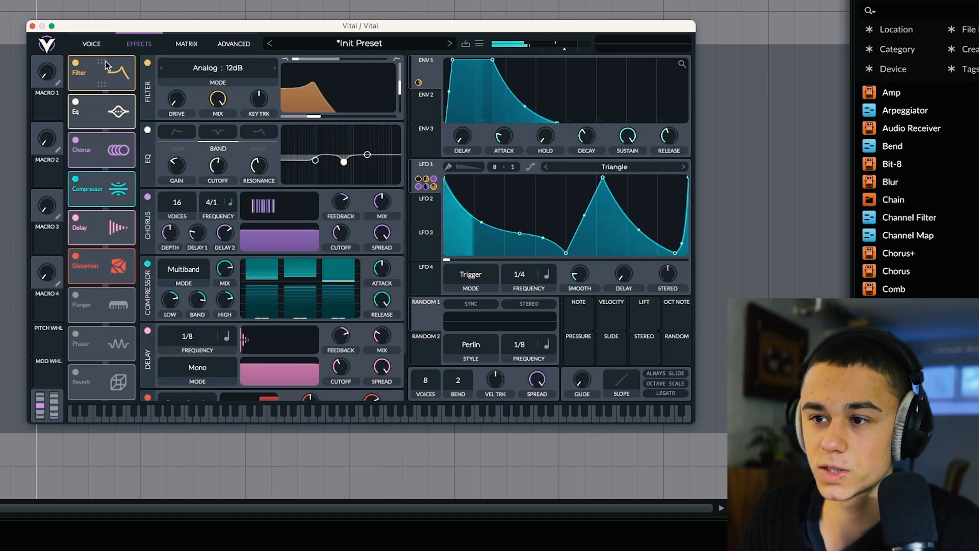
Move the effects filter to just after the distortion, and enable the reverb with its high band lowered to about -2.5 dB.
left_click_drag(80, 80, 113, 280)
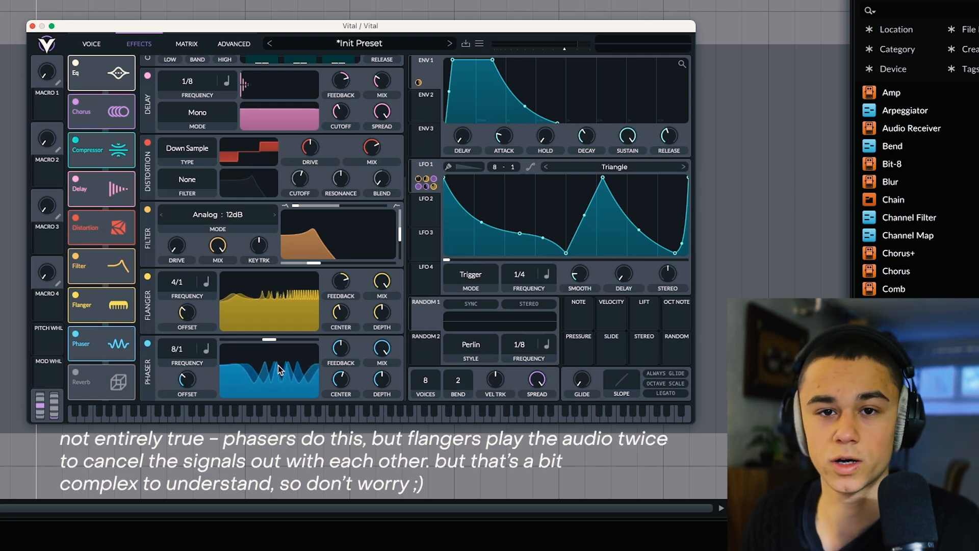
left_click(75, 372)
scroll(275, 306, "down", 2)
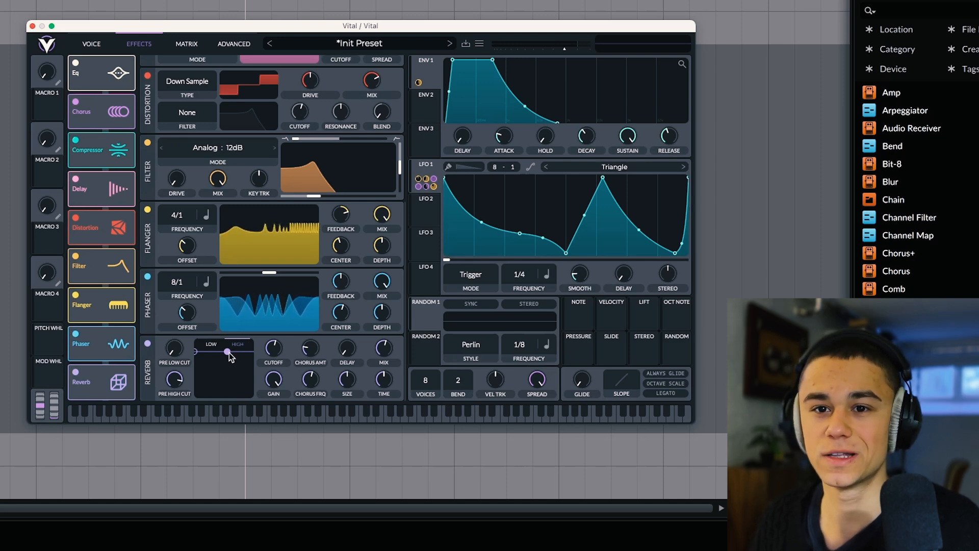
left_click_drag(228, 353, 232, 352)
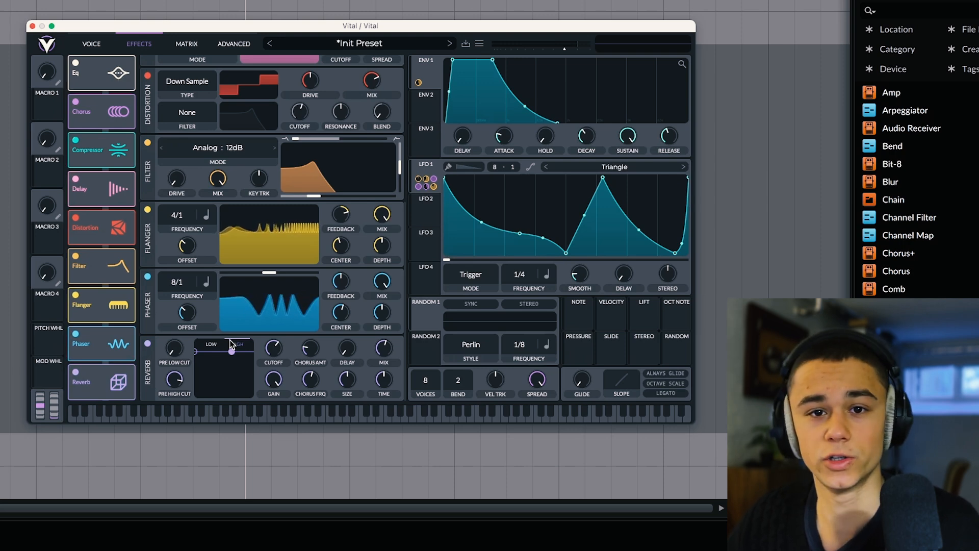
left_click_drag(231, 351, 232, 368)
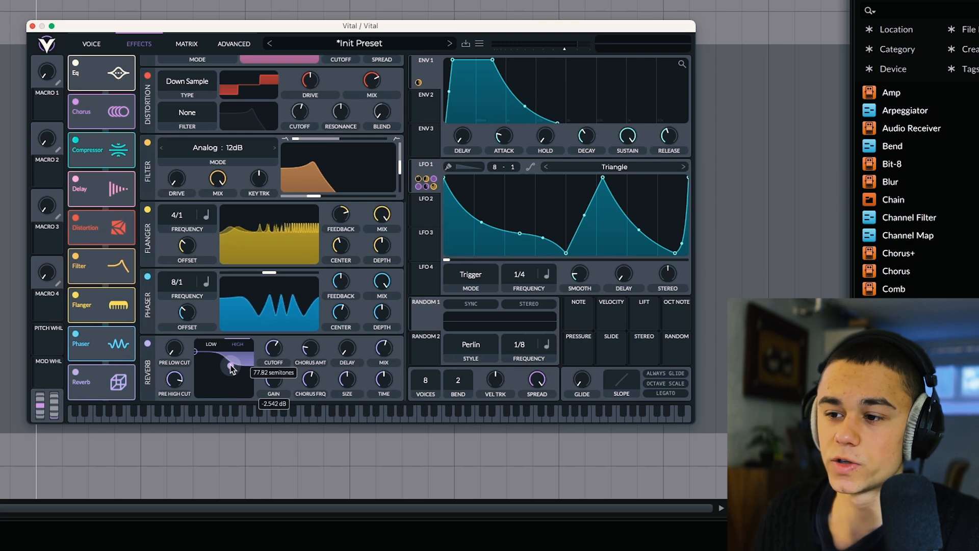
Review the modulation matrix and slightly reduce the amount of LFO 1's modulation of Osc 1 Level.
left_click(187, 43)
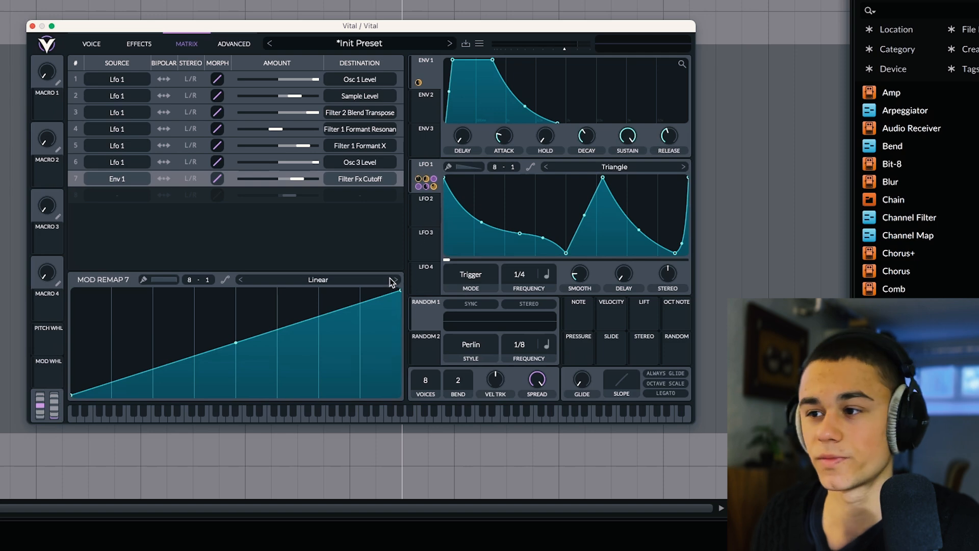
left_click(138, 44)
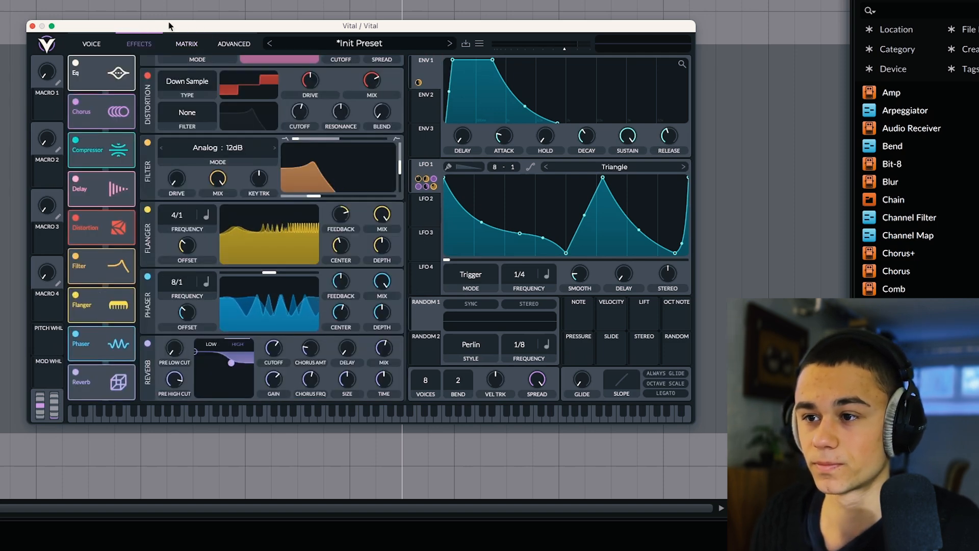
left_click(187, 44)
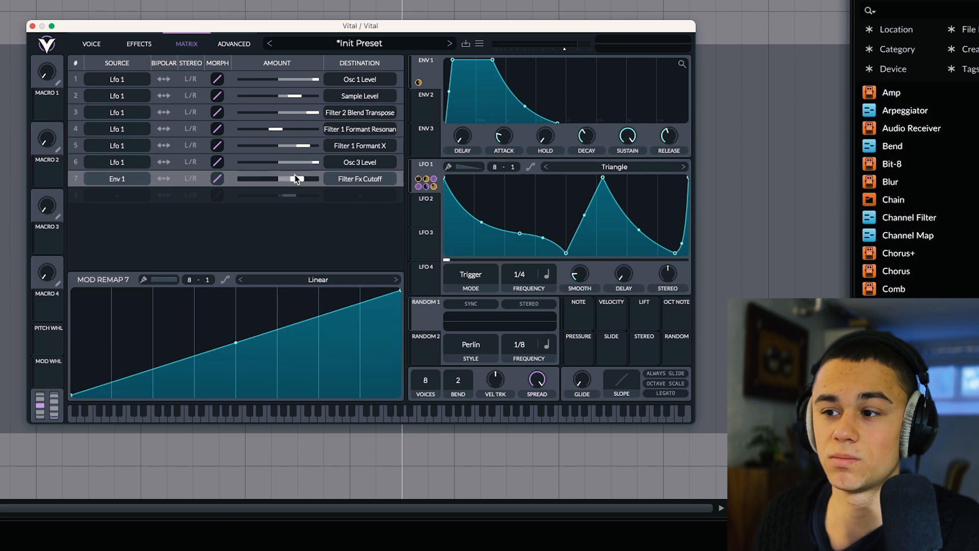
mouse_move(316, 79)
left_mouse_down()
mouse_move(323, 75)
mouse_move(307, 80)
left_mouse_up()
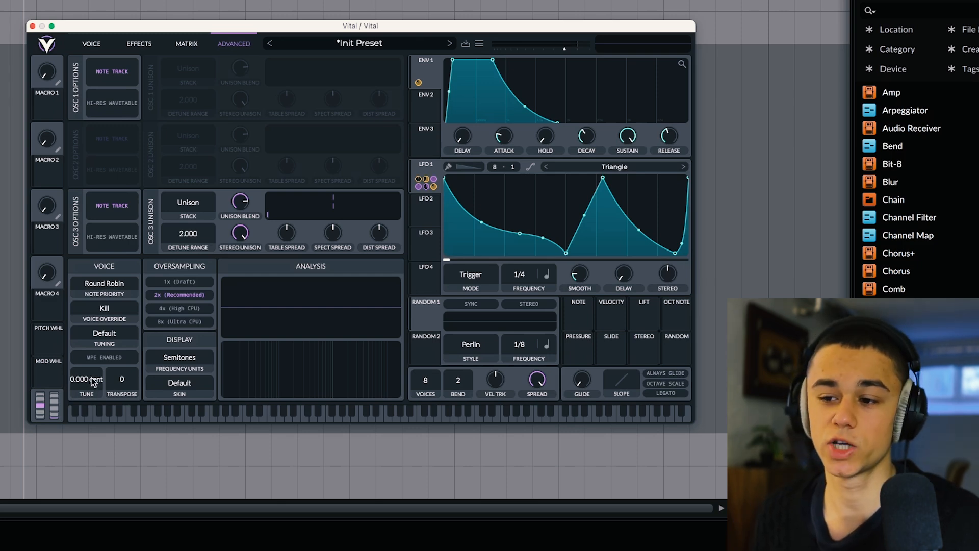
Try out the global tune in the advanced voice settings, resetting it to 0 cents and detuning it downward again.
left_click_drag(94, 383, 99, 383)
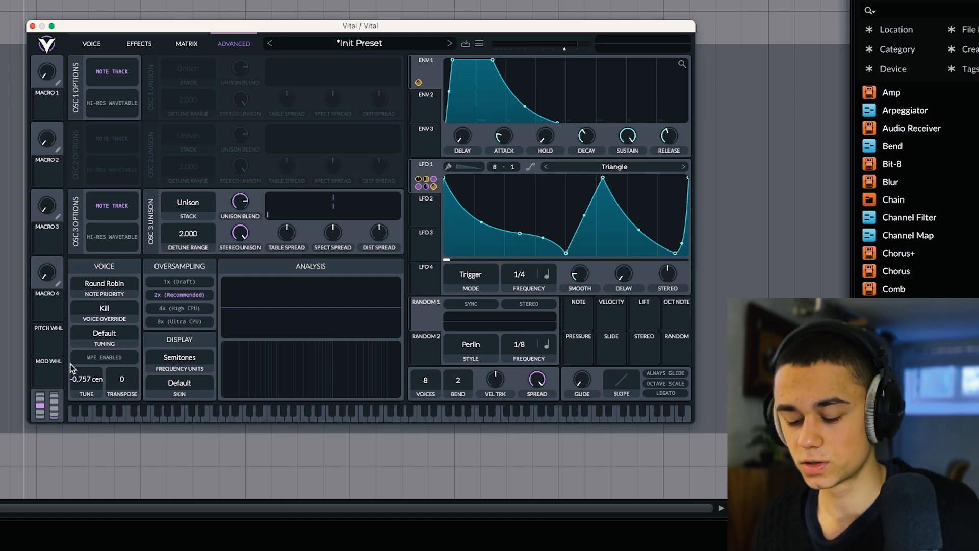
double_click(89, 380)
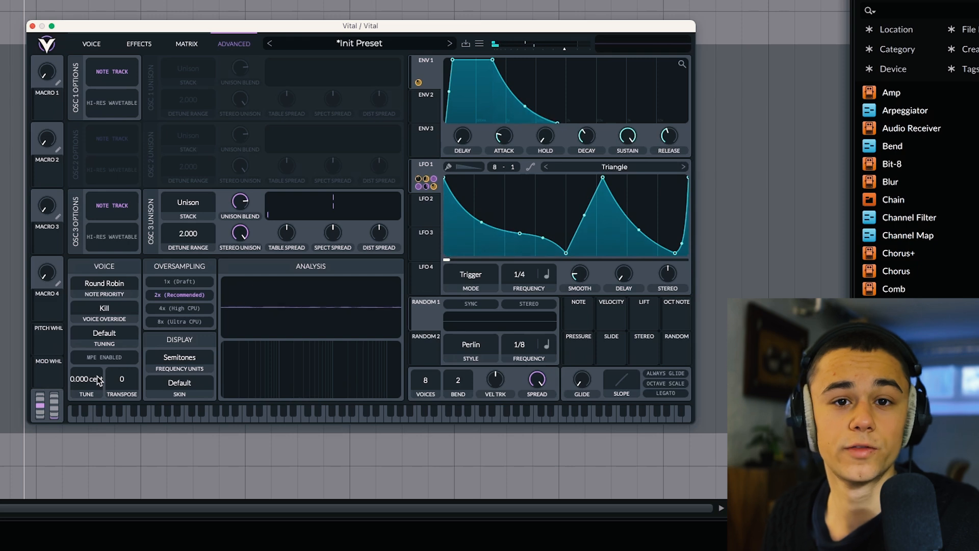
left_click_drag(98, 381, 94, 386)
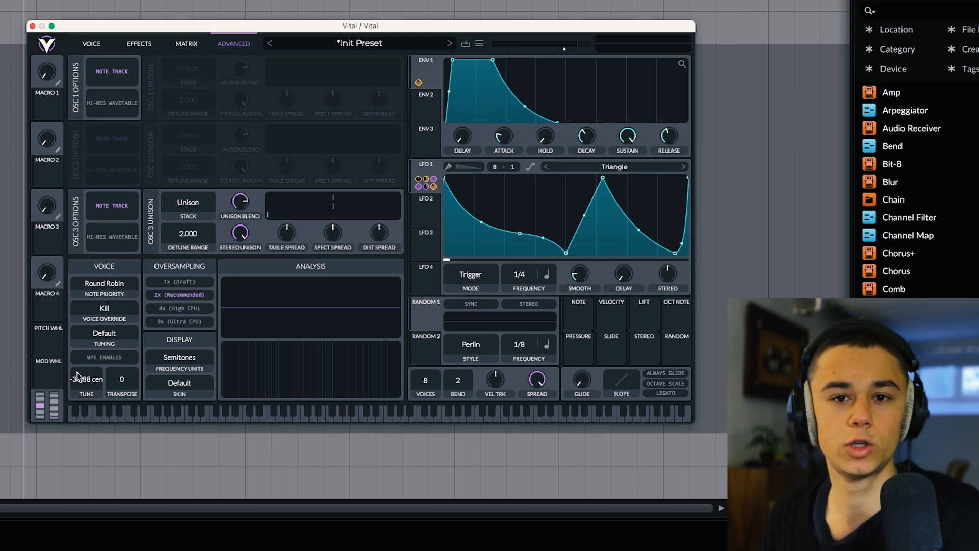